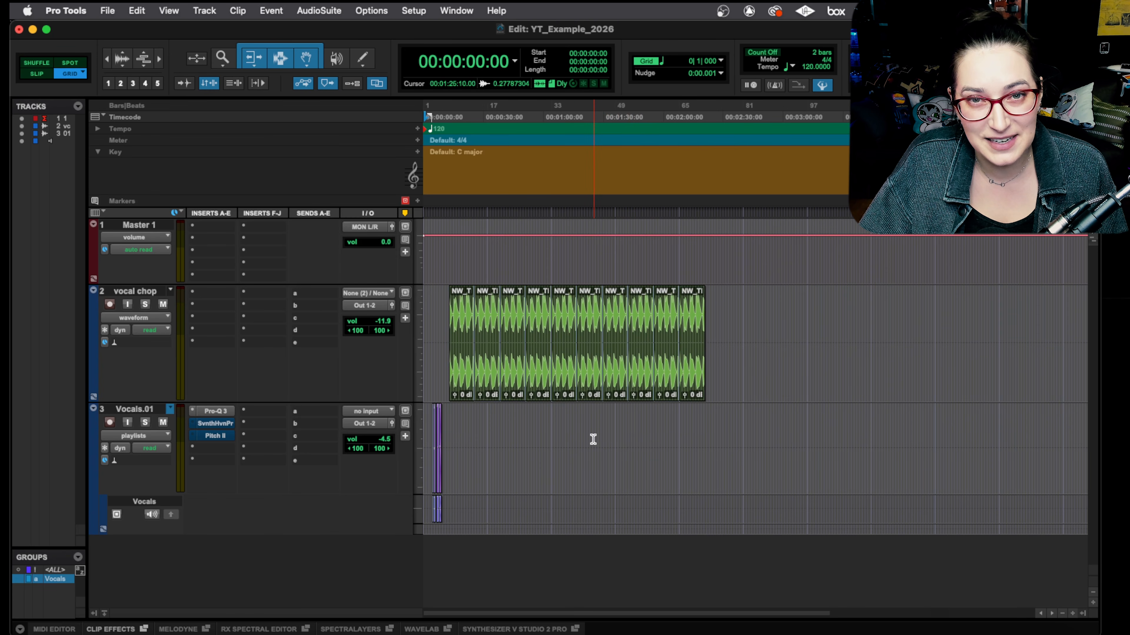
# Step: Import the Mix Print.02 track as a new track from another session's data, forcing audio to the target session format
pyautogui.click(104, 11)
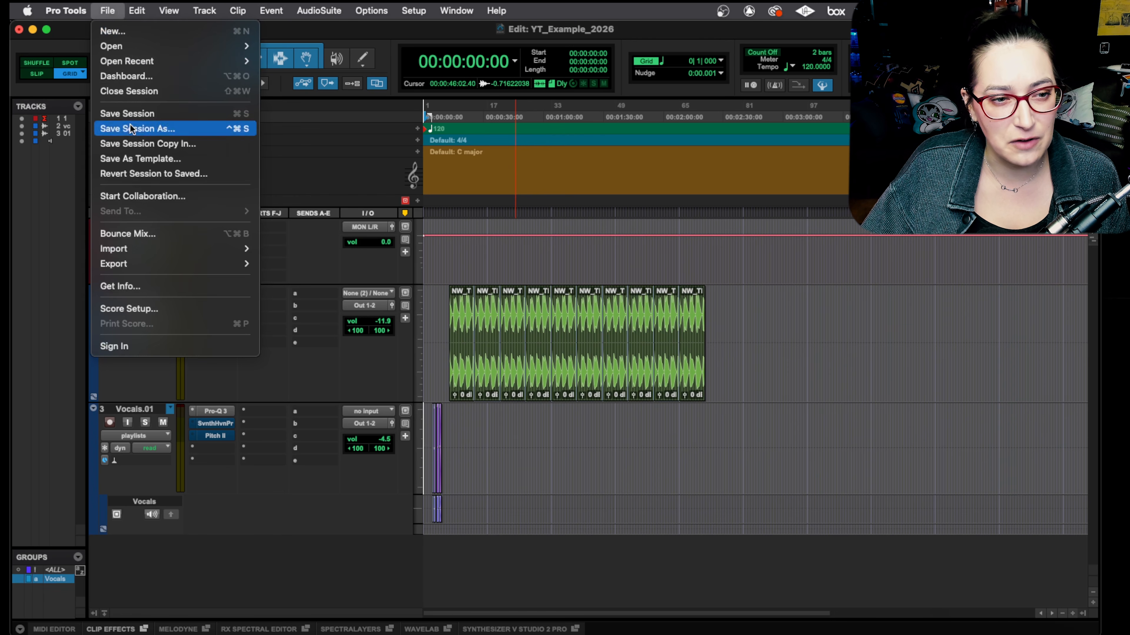
pyautogui.moveTo(170, 250)
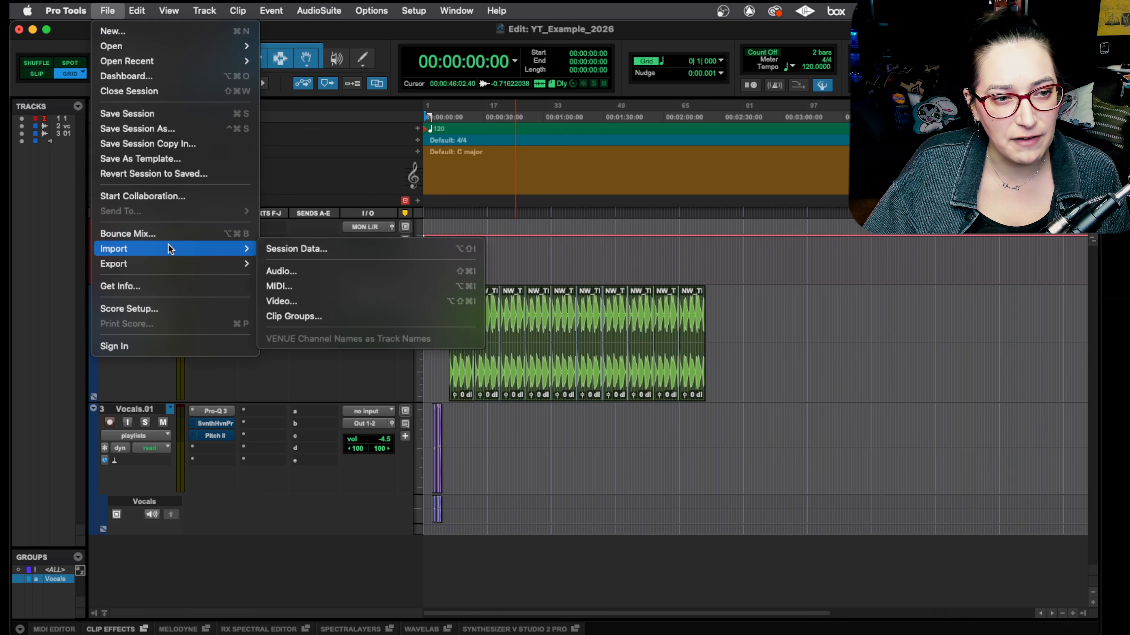
pyautogui.click(338, 250)
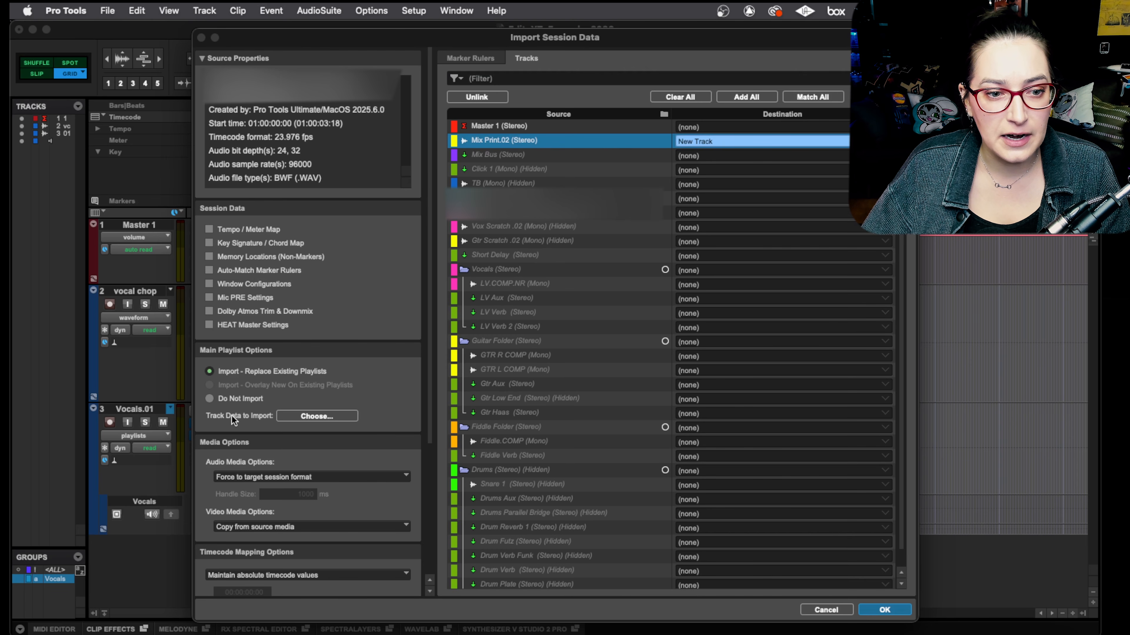
pyautogui.click(879, 613)
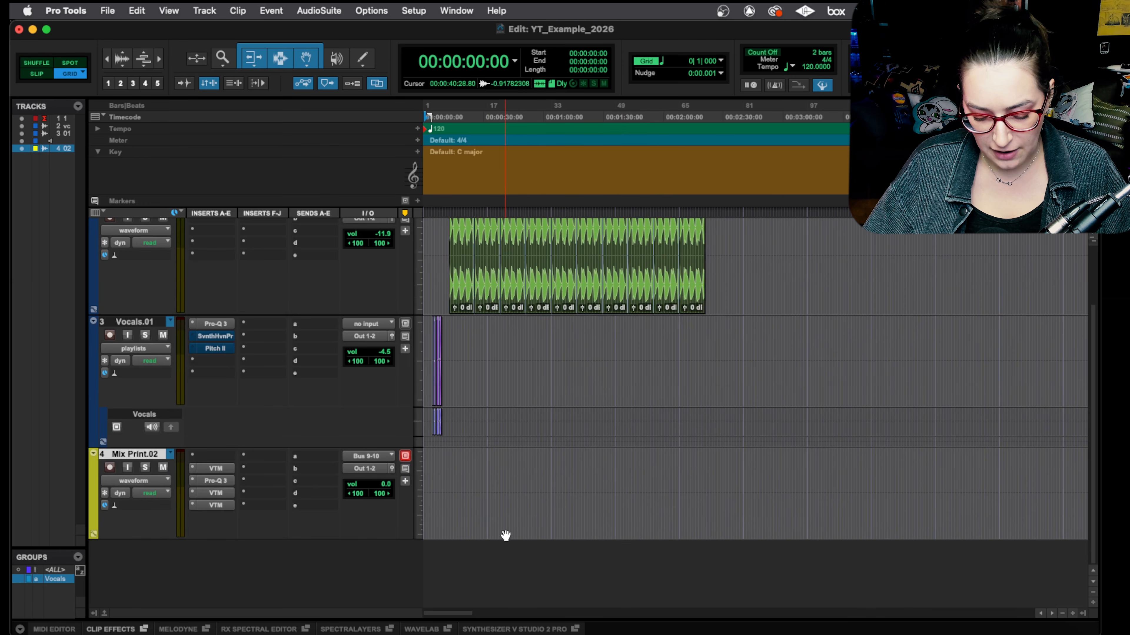
# Step: Locate the imported Mix Print.02 clip on the timeline and examine the empty span between the session start and the clip
pyautogui.press('r')
pyautogui.press('r')
pyautogui.press('r')
pyautogui.press('r')
pyautogui.press('r')
pyautogui.click(659, 511)
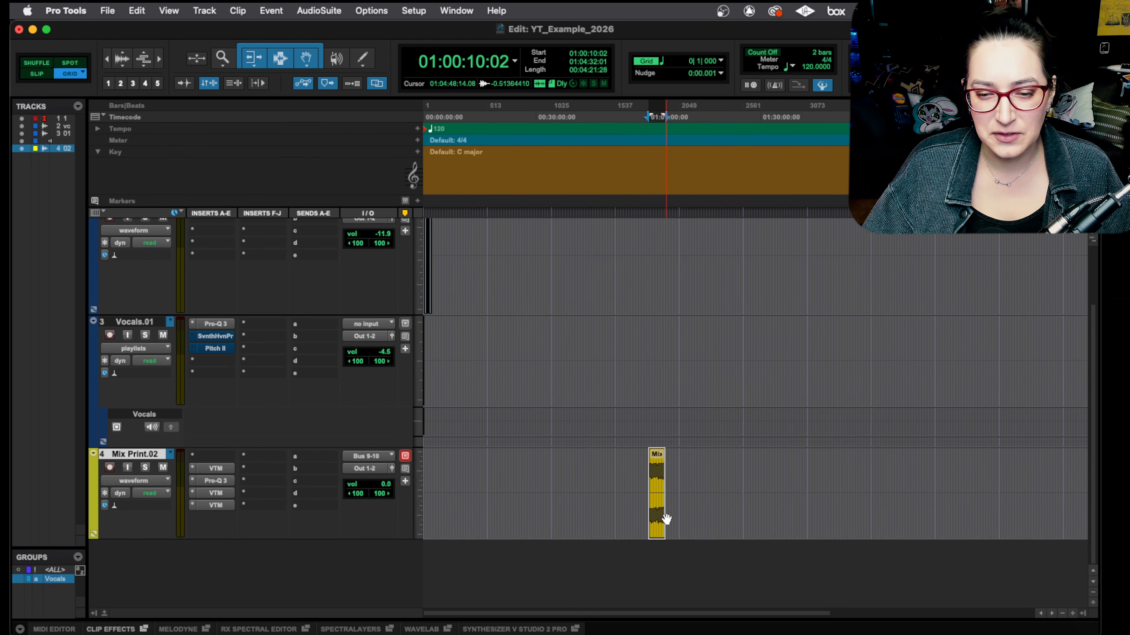
pyautogui.moveTo(643, 475); pyautogui.dragTo(281, 467)
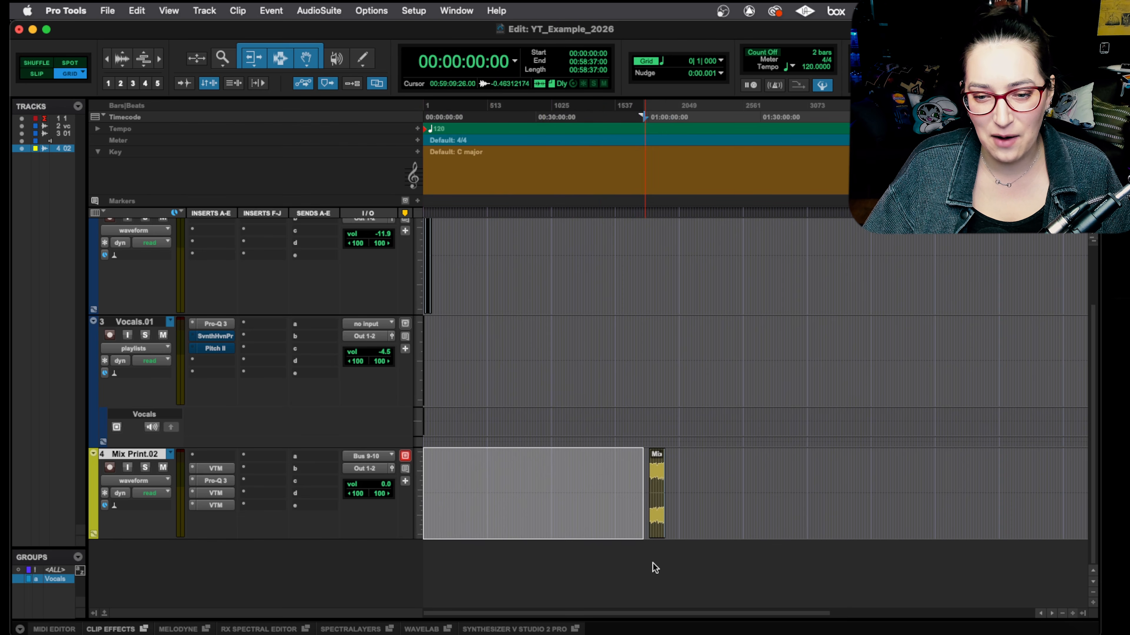
pyautogui.click(656, 494)
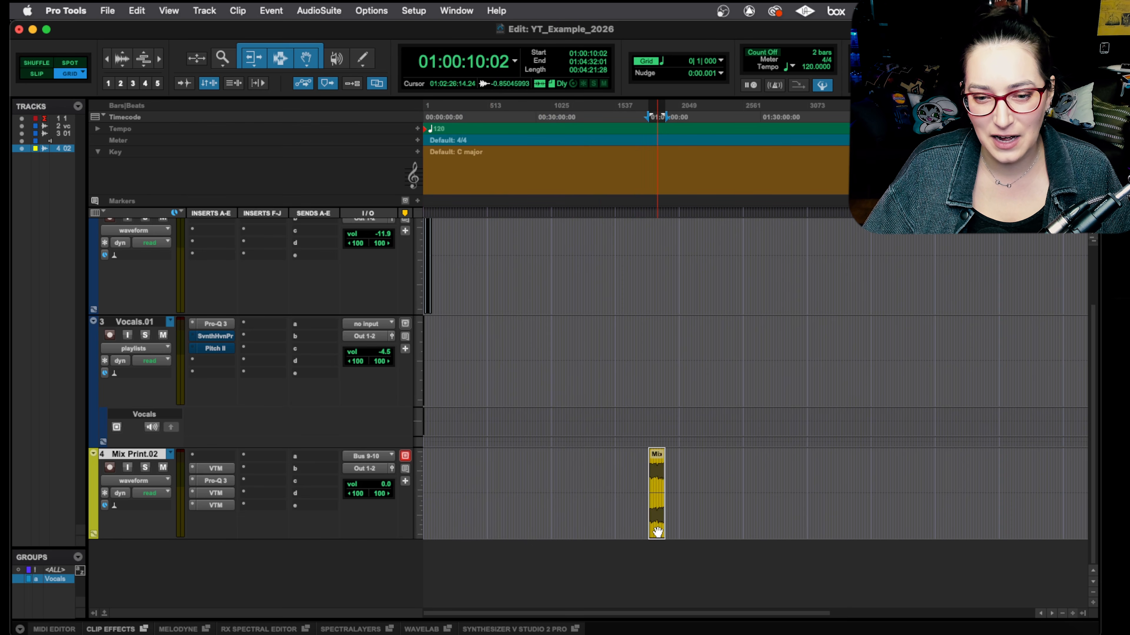
# Step: Check the clip's start position in Min:Secs and return the main counter to Timecode
pyautogui.click(514, 62)
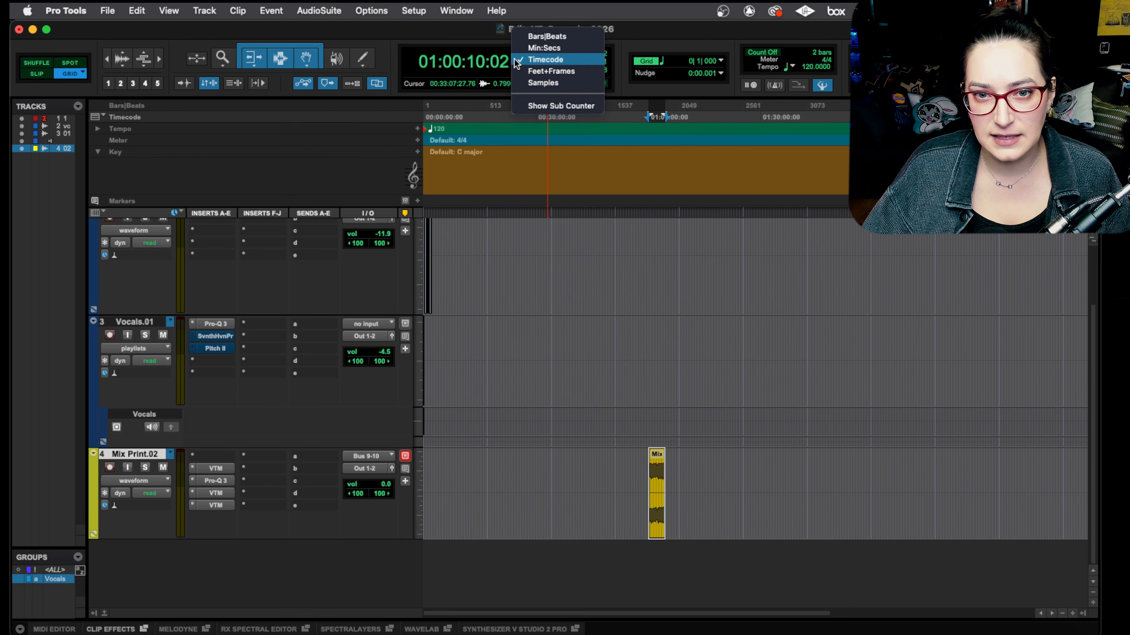
pyautogui.click(565, 47)
pyautogui.click(516, 61)
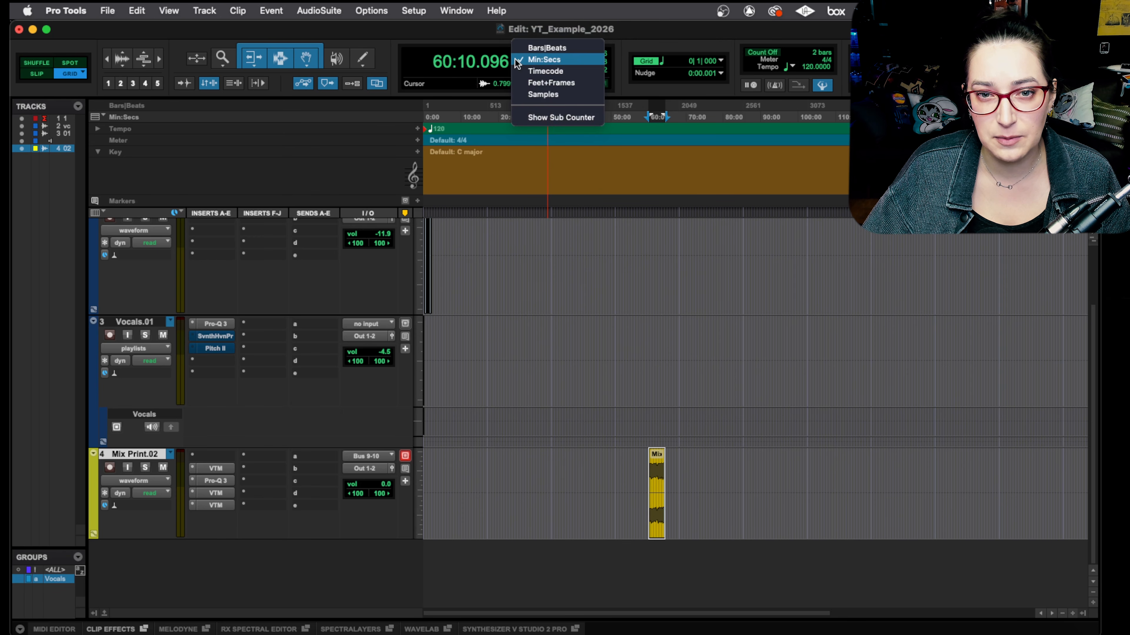
pyautogui.click(545, 71)
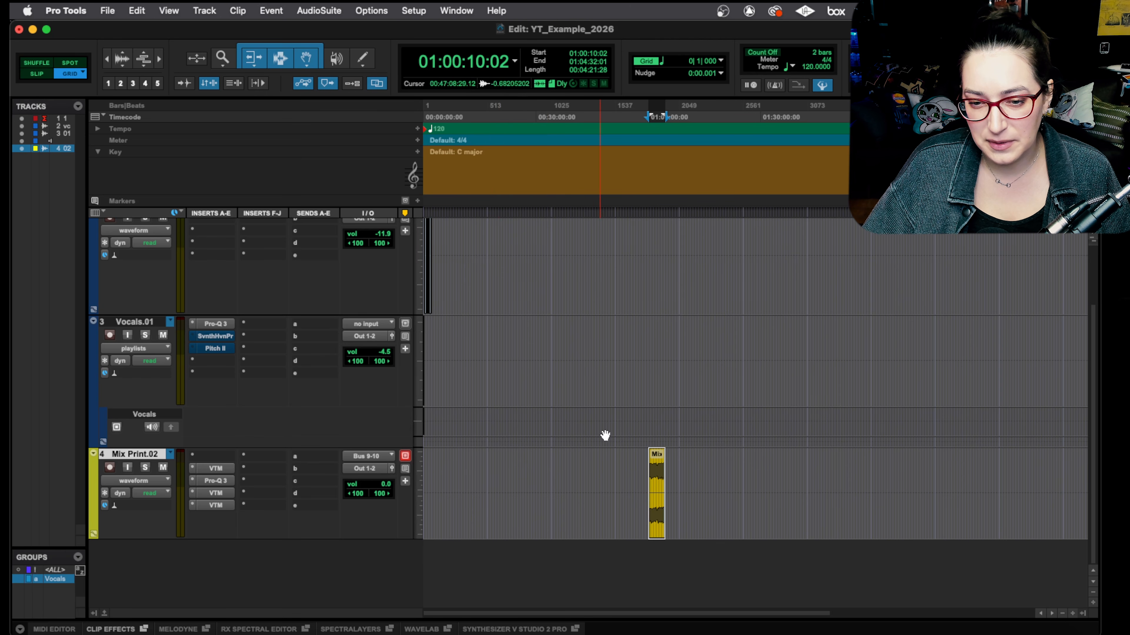
# Step: Return to the session start and select an empty range on the Mix Print.02 track from 00:00:01:00 to 00:01:06:15
pyautogui.click(633, 484)
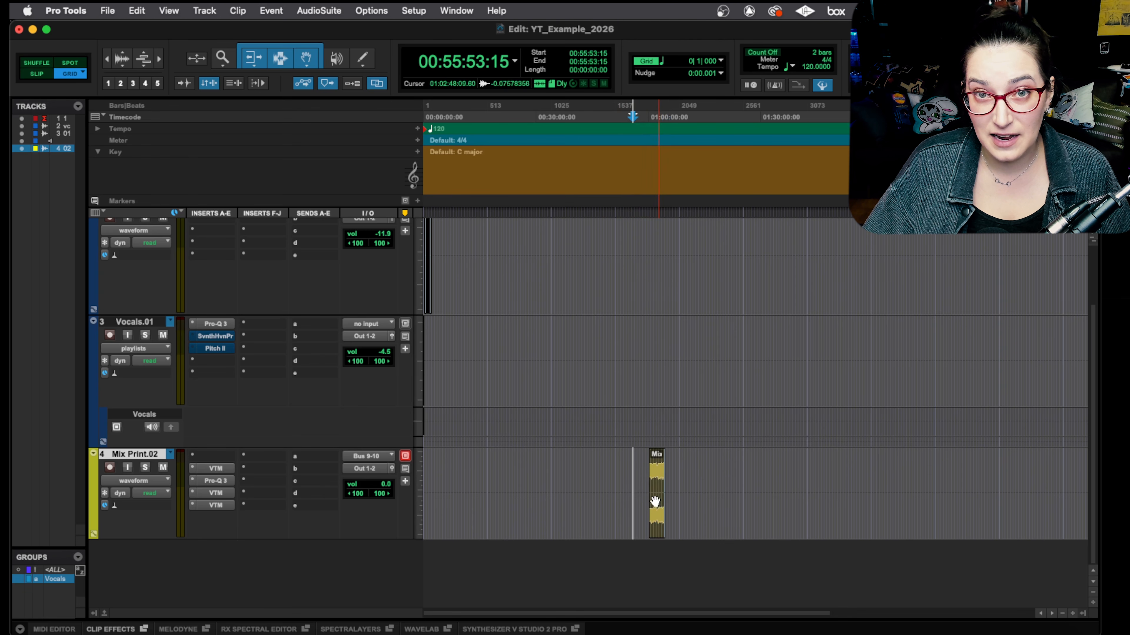
pyautogui.press('Return')
pyautogui.press('super+bracketright')
pyautogui.press('super+bracketright')
pyautogui.press('super+bracketright')
pyautogui.press('super+bracketright')
pyautogui.press('super+bracketright')
pyautogui.press('super+bracketright')
pyautogui.press('super+bracketright')
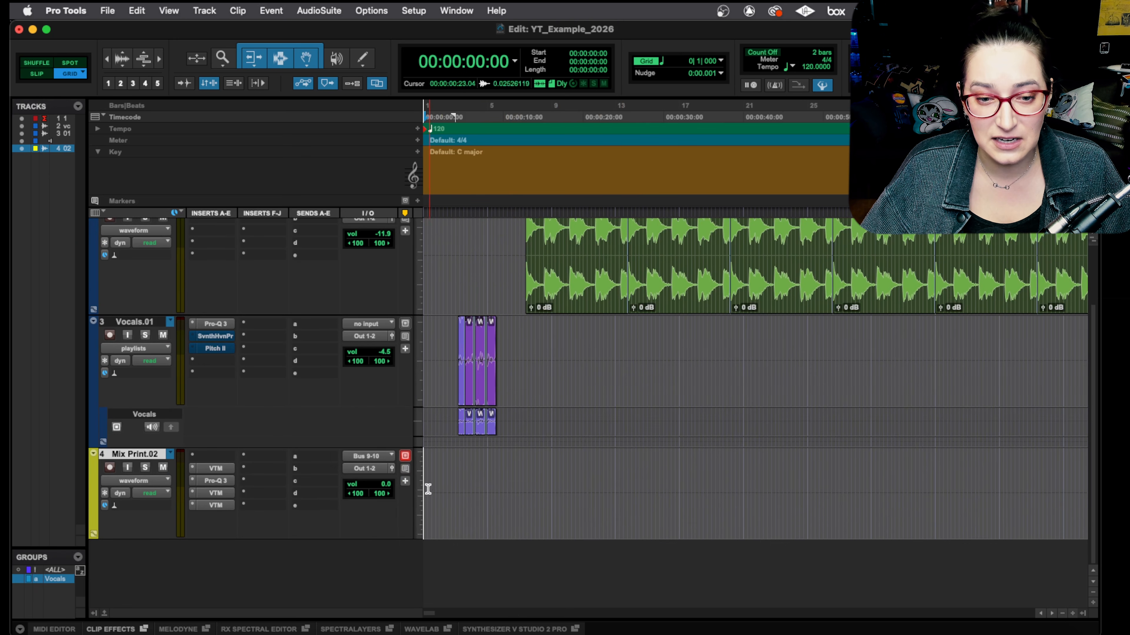
pyautogui.moveTo(428, 476); pyautogui.dragTo(956, 471)
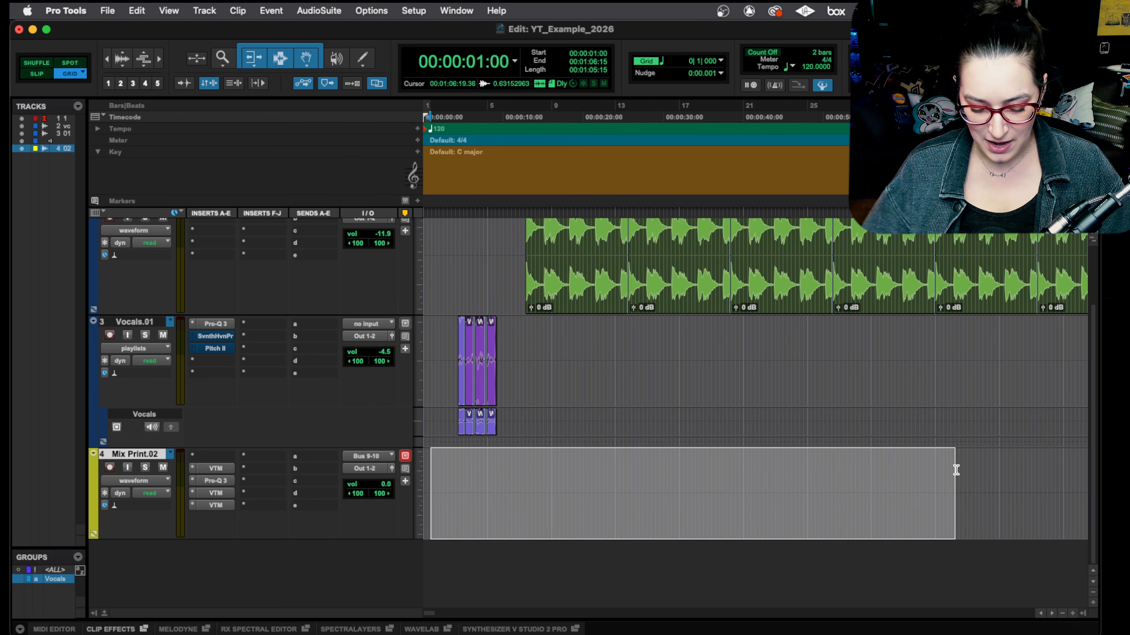
# Step: Move the Mix Print.02 clip back toward the session start so that it begins at 00:00:14:00
pyautogui.press('r')
pyautogui.press('r')
pyautogui.press('r')
pyautogui.press('r')
pyautogui.press('r')
pyautogui.press('r')
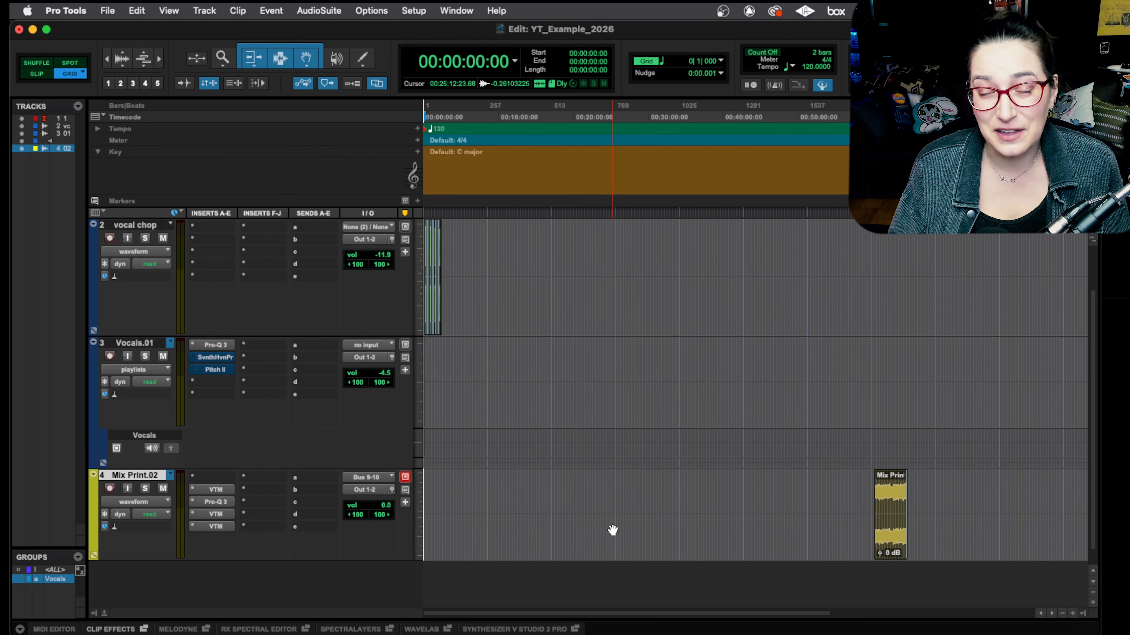
pyautogui.click(892, 539)
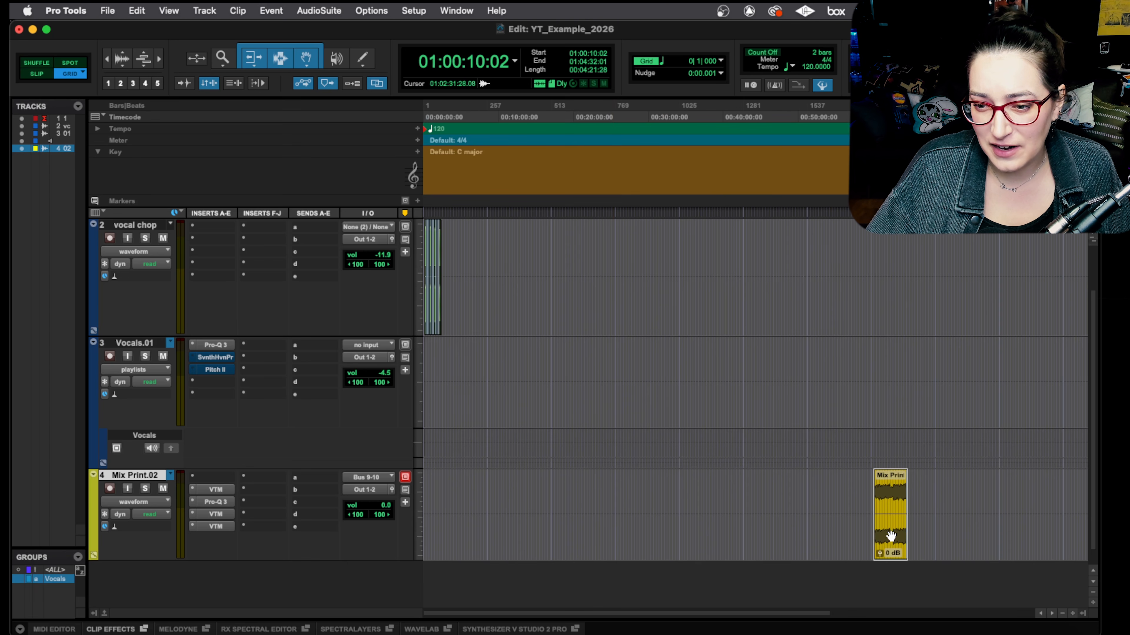
pyautogui.scroll(2, 449, 336)
pyautogui.scroll(-2, 456, 345)
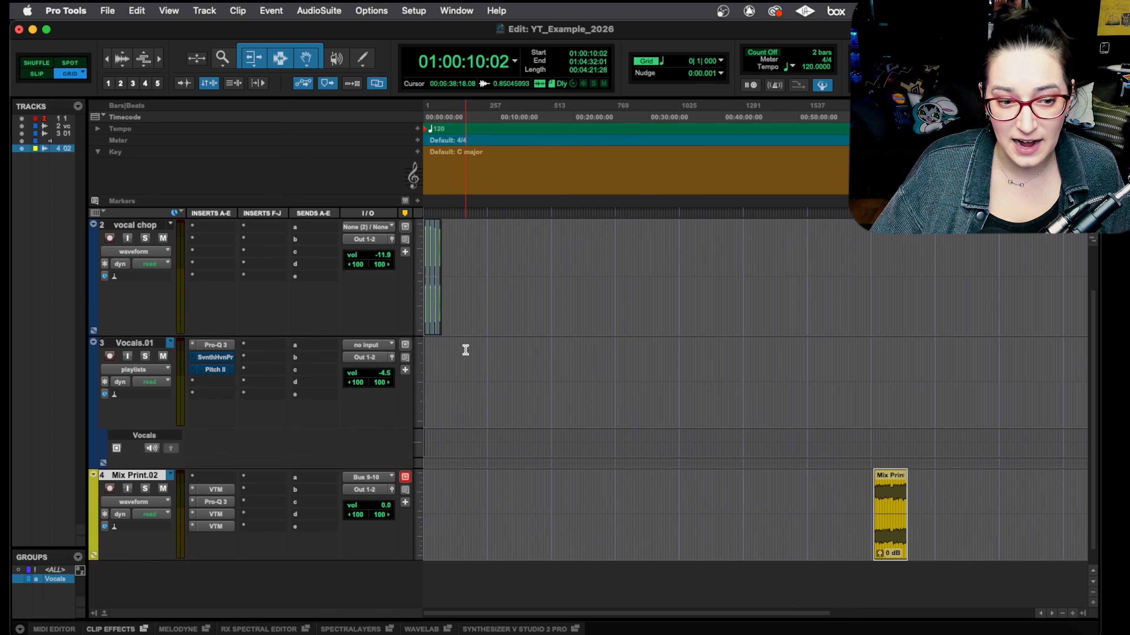
pyautogui.moveTo(895, 551); pyautogui.dragTo(453, 545)
pyautogui.press('t')
pyautogui.press('t')
pyautogui.press('t')
pyautogui.press('t')
pyautogui.moveTo(686, 548); pyautogui.dragTo(540, 538)
pyautogui.press('t')
pyautogui.press('t')
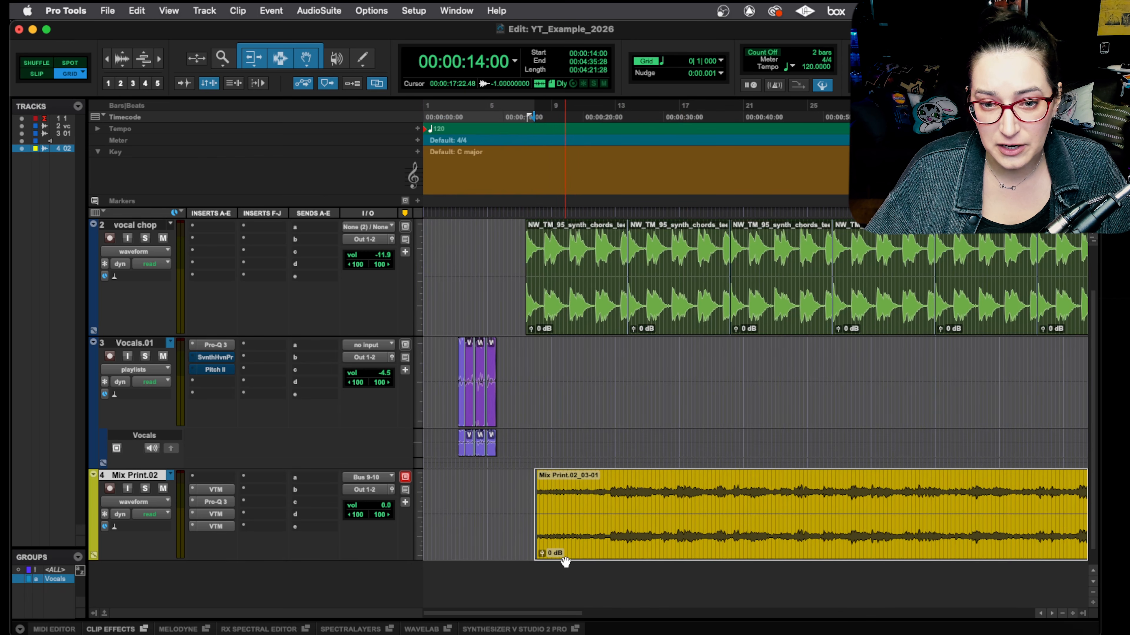
# Step: Move the Mix Print.02 clip earlier to 00:00:12:00 and leave it selected
pyautogui.press('t')
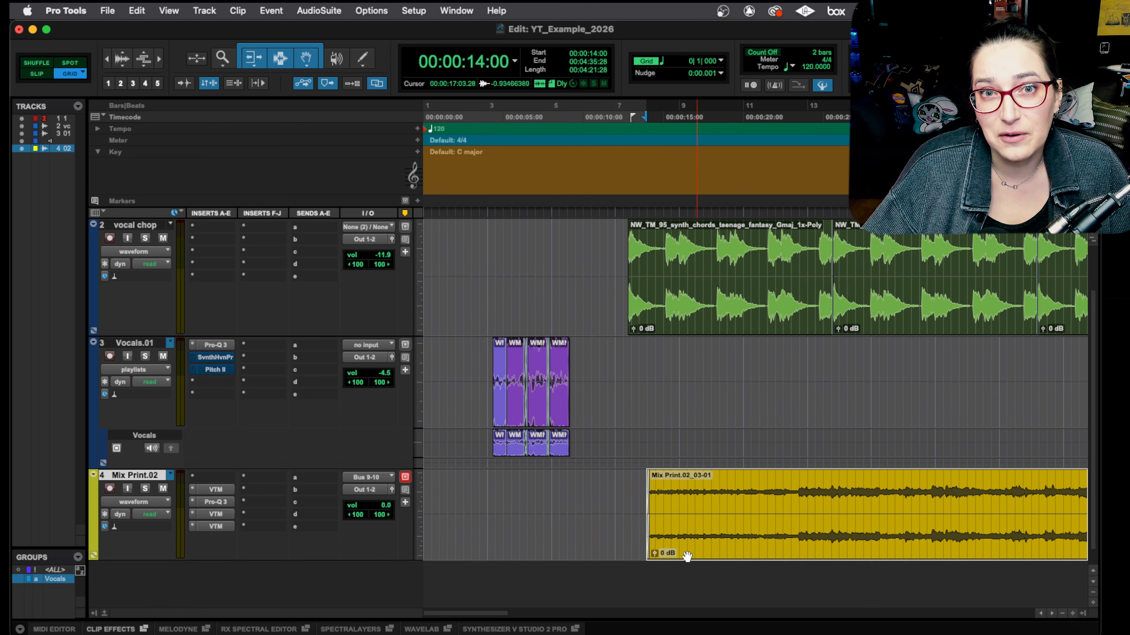
pyautogui.moveTo(718, 552); pyautogui.dragTo(680, 540)
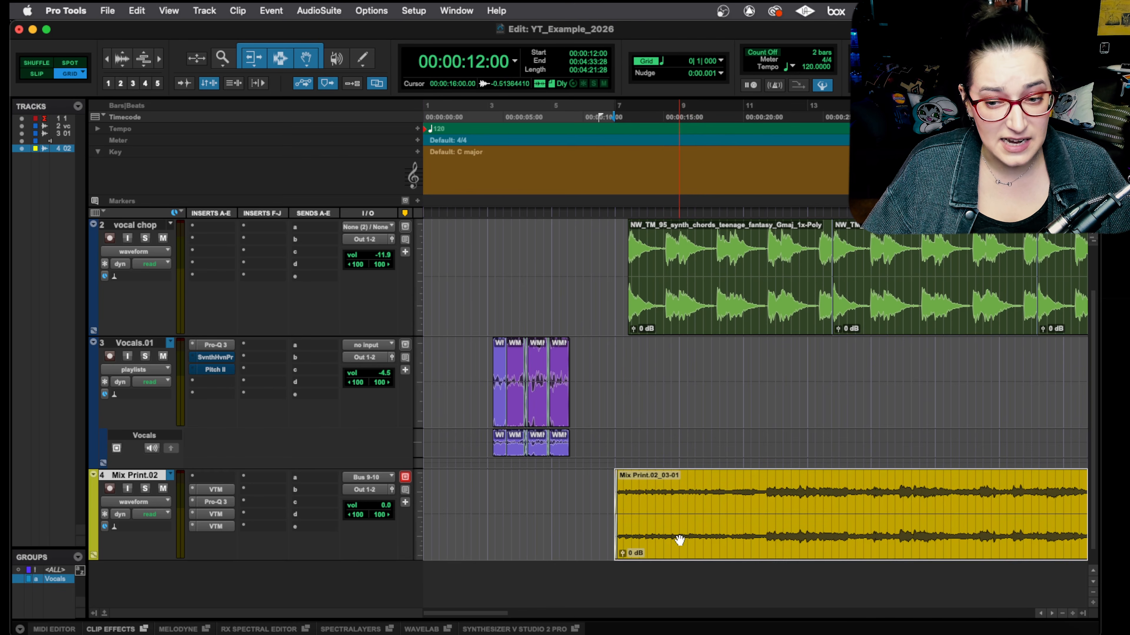
pyautogui.click(766, 483)
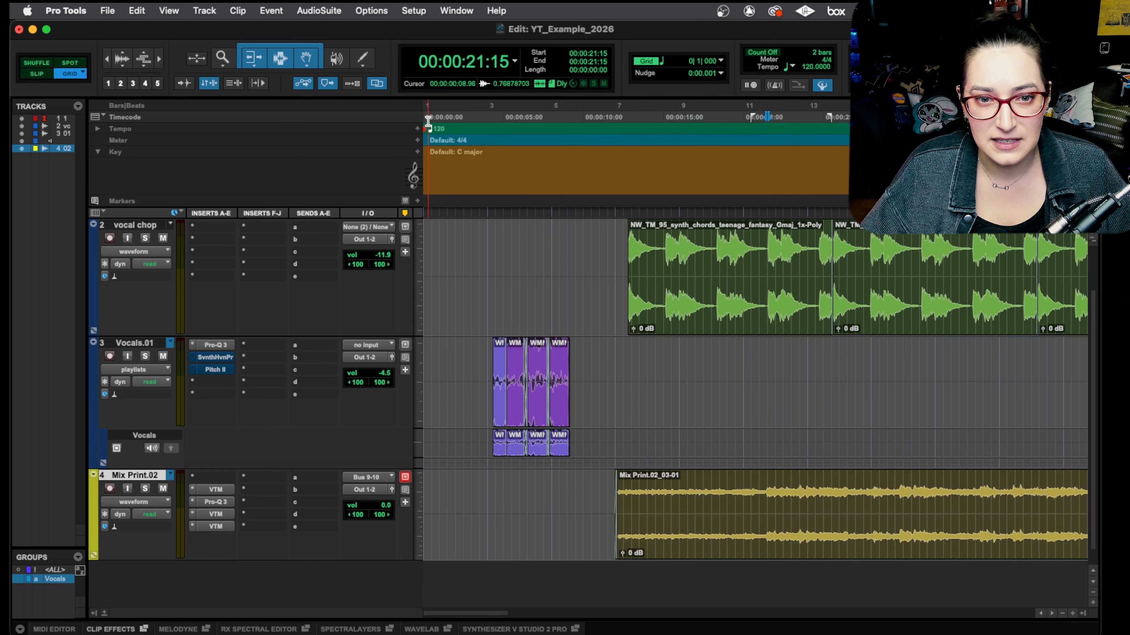
pyautogui.click(732, 552)
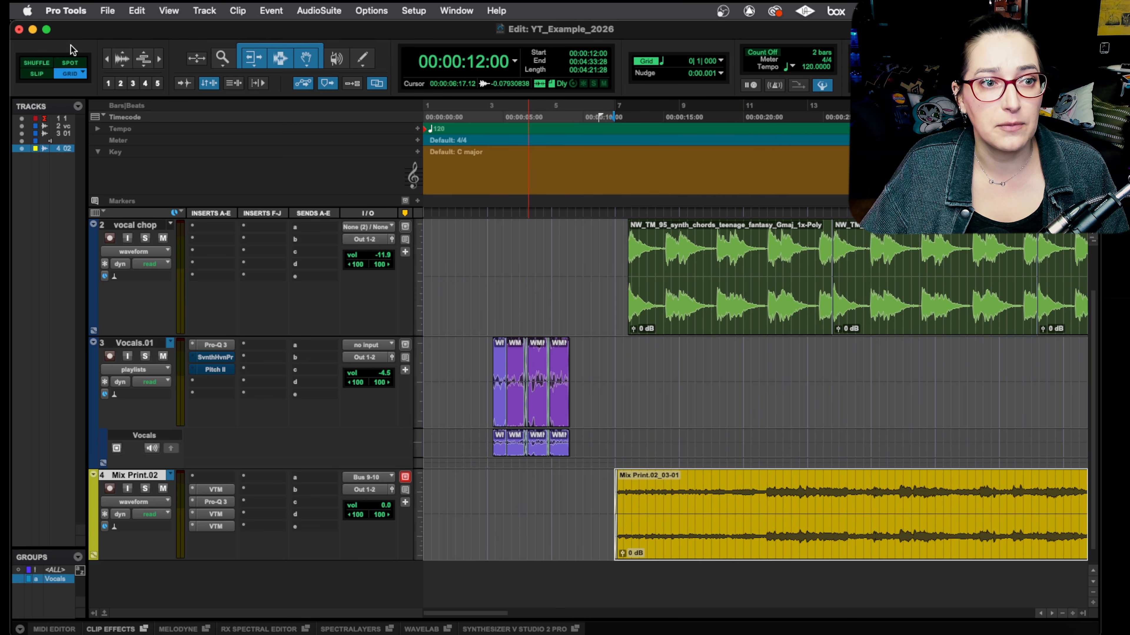
# Step: Switch to Relative Grid mode and move the Mix Print.02 clip to start at 00:00:11:08
pyautogui.click(74, 74)
pyautogui.click(105, 86)
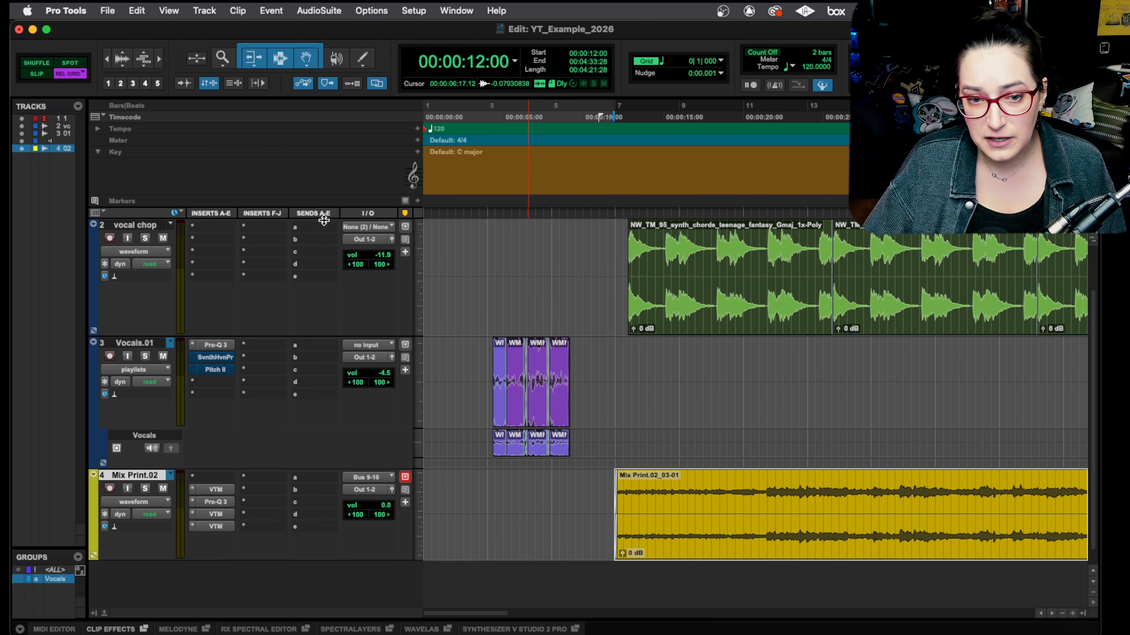
pyautogui.press('t')
pyautogui.press('t')
pyautogui.press('t')
pyautogui.press('t')
pyautogui.moveTo(844, 538); pyautogui.dragTo(626, 517)
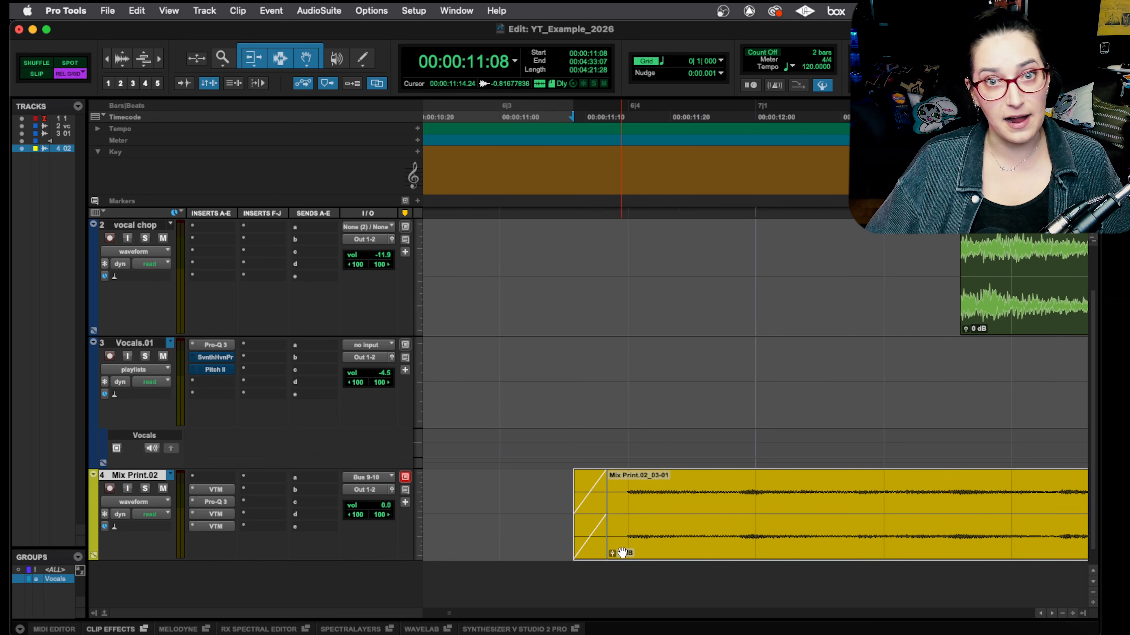
# Step: Return to absolute Grid mode and move the Mix Print.02 clip to about two seconds after the session start
pyautogui.press('r')
pyautogui.press('r')
pyautogui.press('r')
pyautogui.press('r')
pyautogui.press('r')
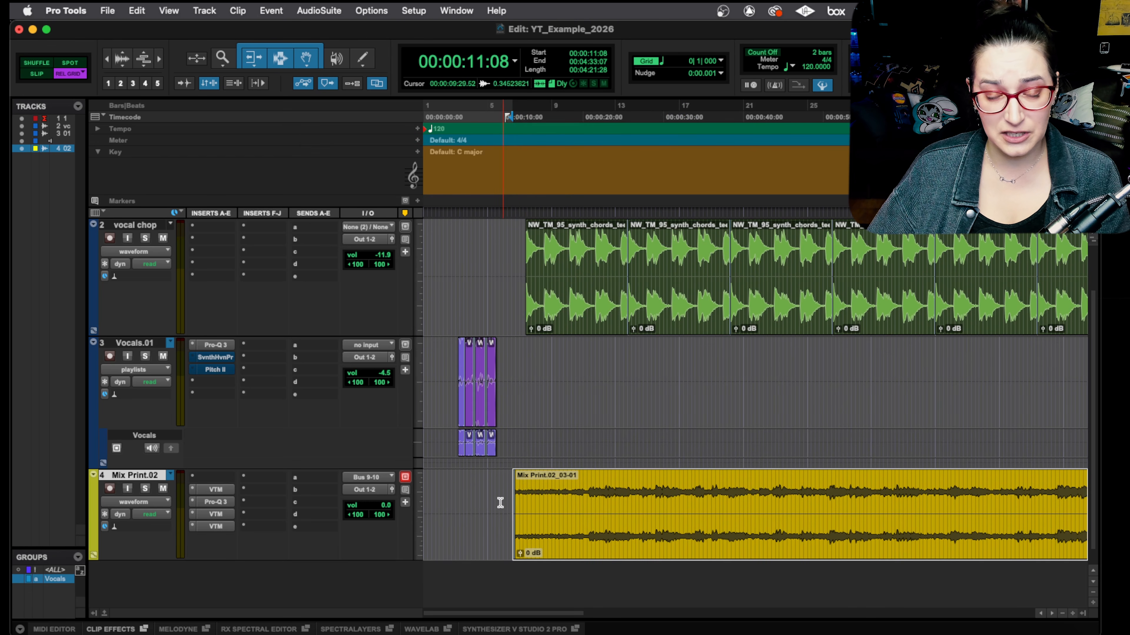
pyautogui.press('r')
pyautogui.press('r')
pyautogui.press('r')
pyautogui.press('r')
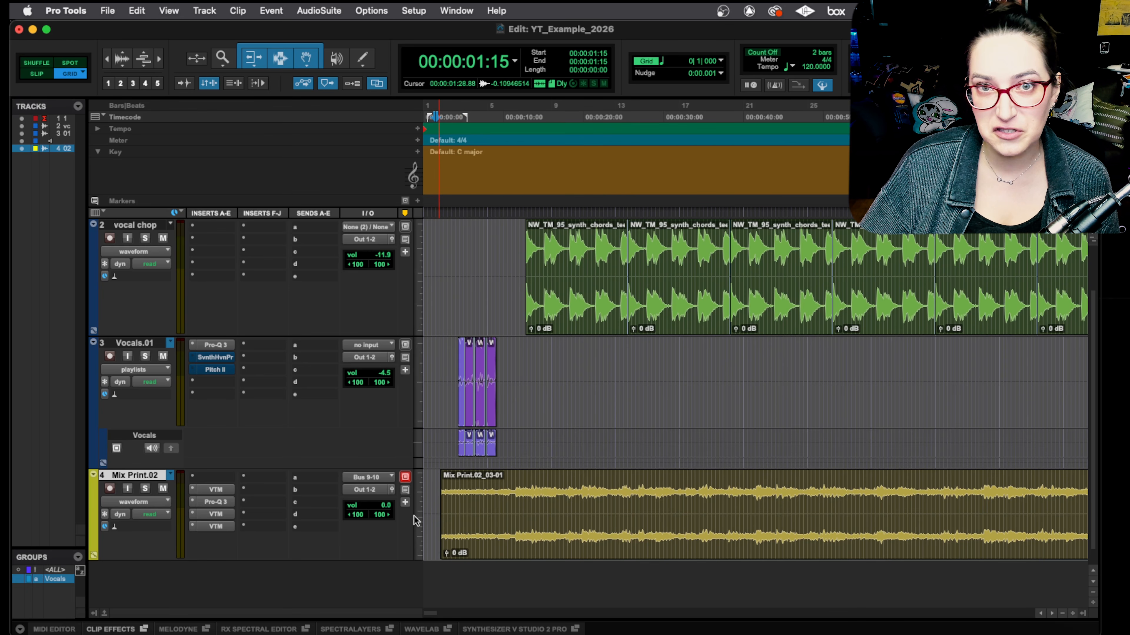
# Step: Delete the Mix Print.02 track together with its active clip
pyautogui.press('r')
pyautogui.press('r')
pyautogui.press('r')
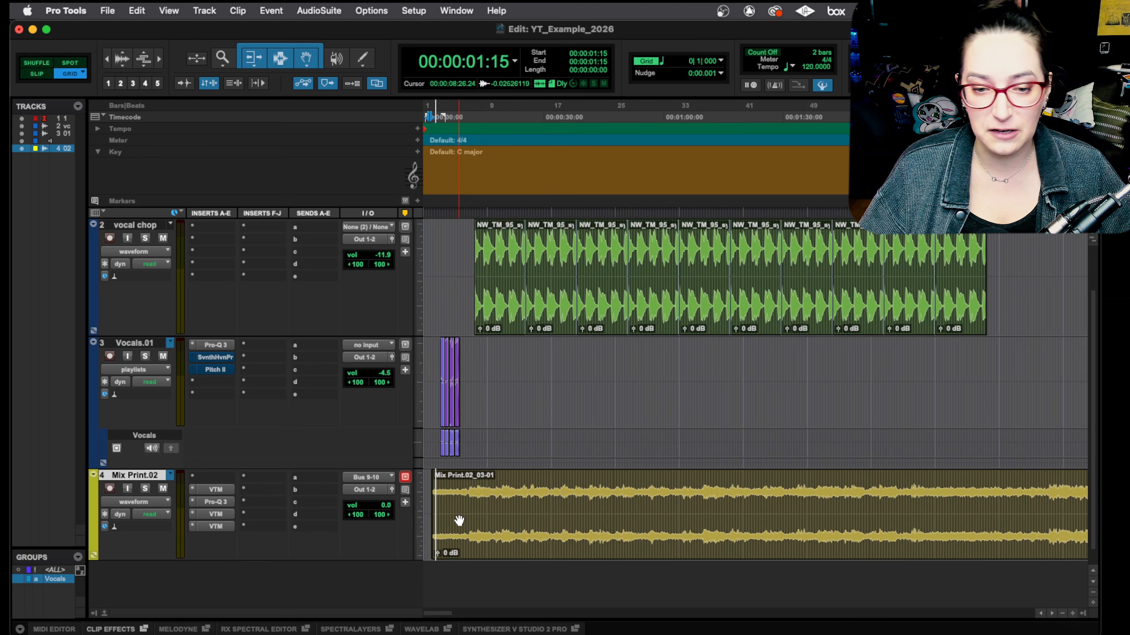
pyautogui.rightClick(146, 478)
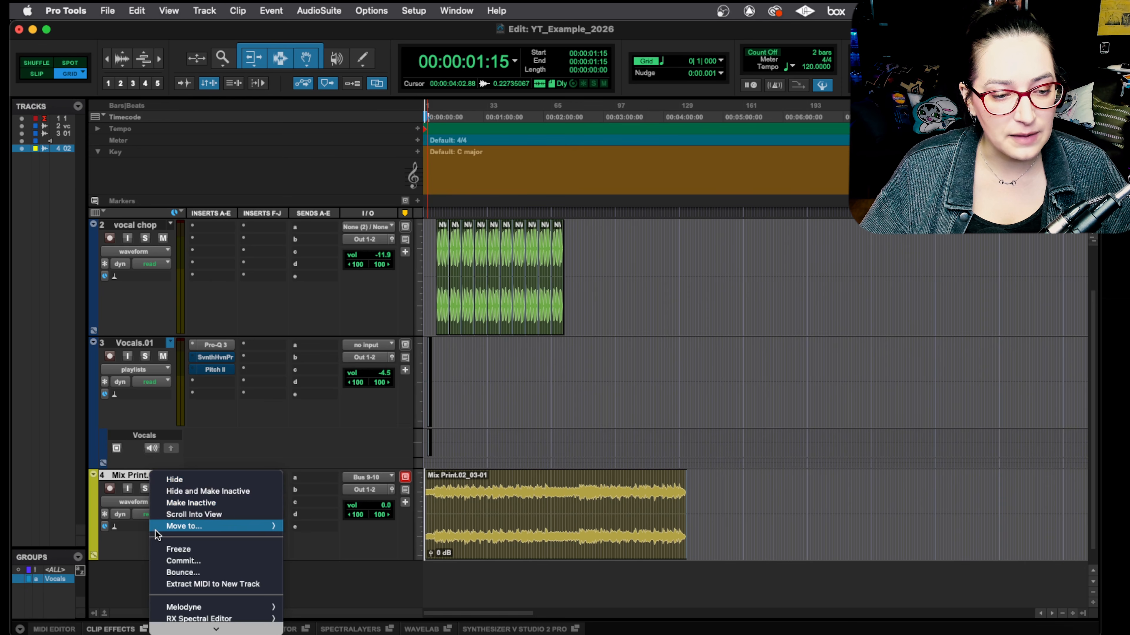
pyautogui.click(208, 604)
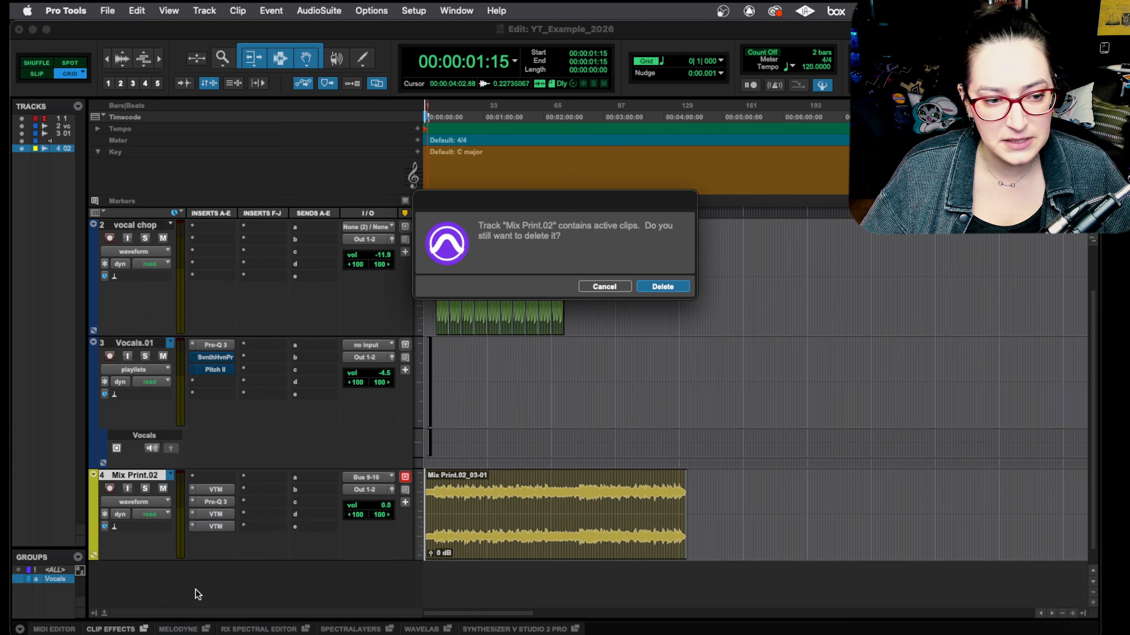
pyautogui.click(674, 288)
pyautogui.click(674, 288)
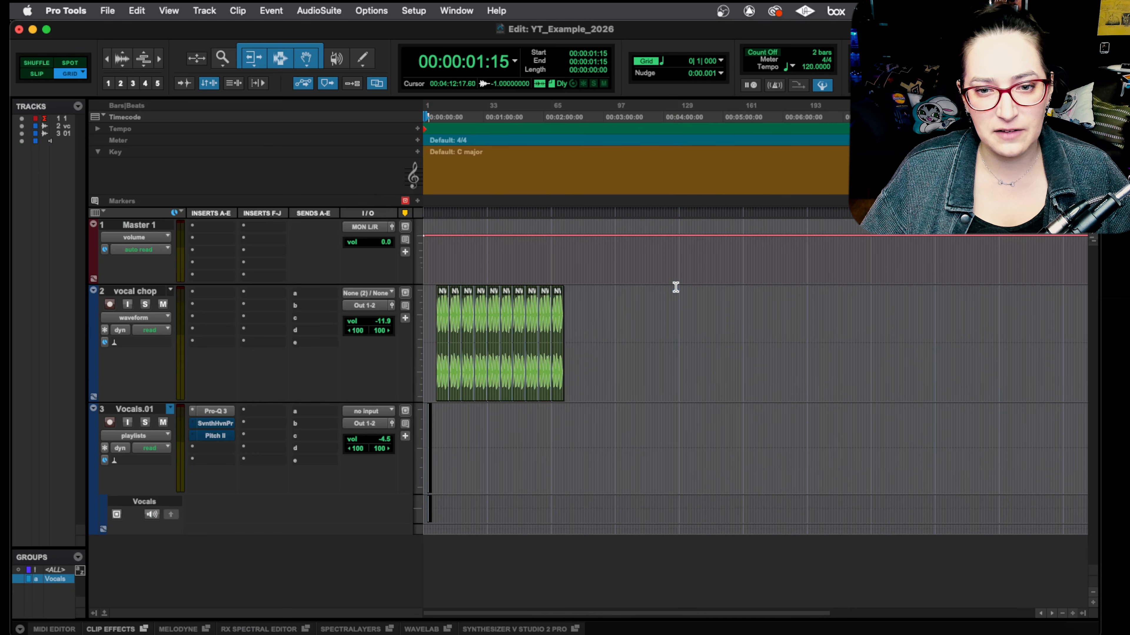
# Step: Hide the Vocals.01 and vocal chop tracks and select the Master 1 track
pyautogui.click(144, 410)
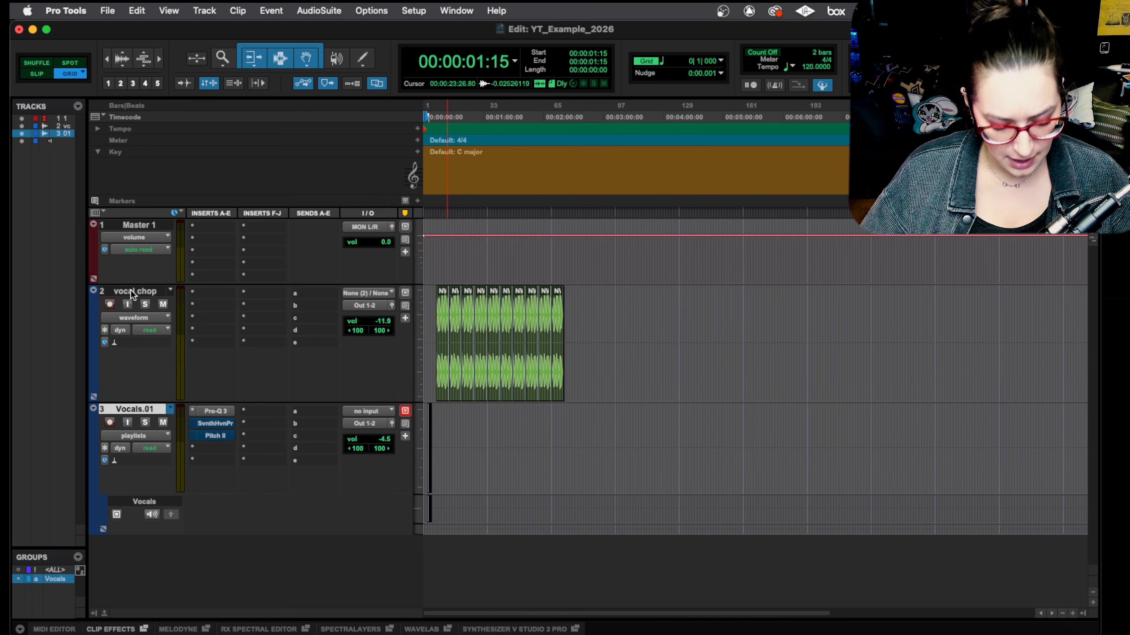
pyautogui.keyDown('shift'); pyautogui.click(132, 292); pyautogui.keyUp('shift')
pyautogui.click(21, 133)
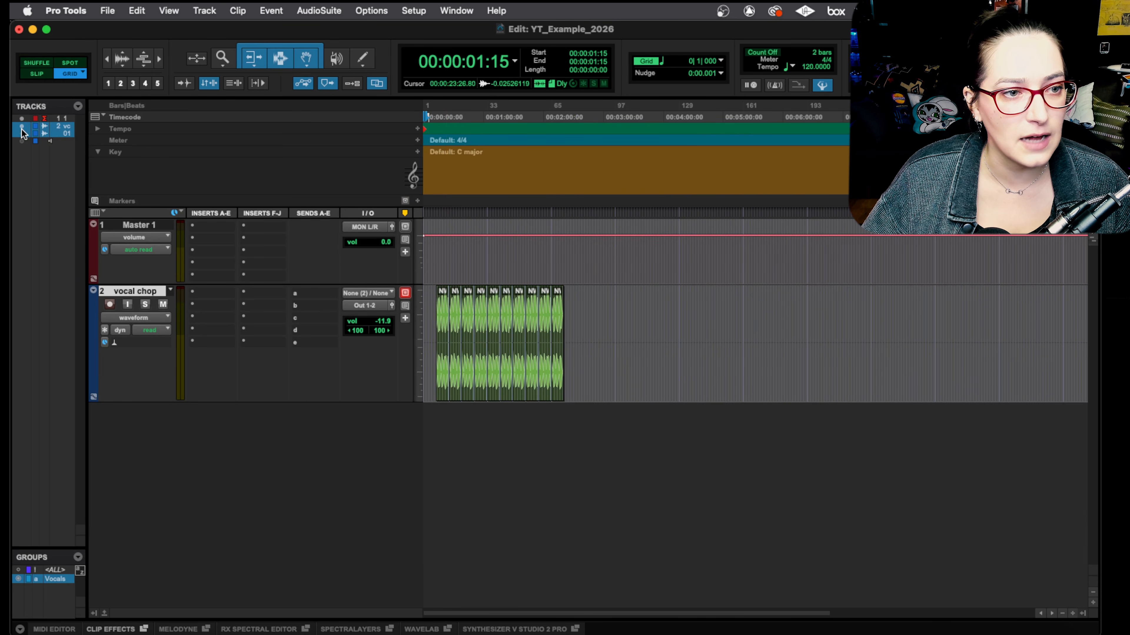
pyautogui.click(21, 128)
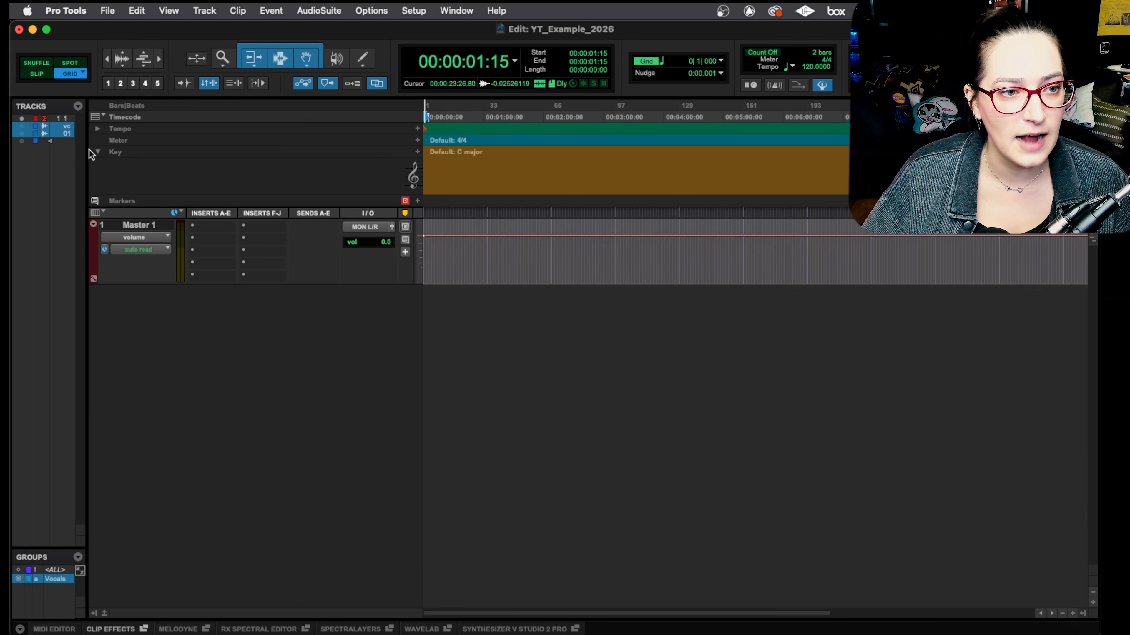
pyautogui.click(154, 223)
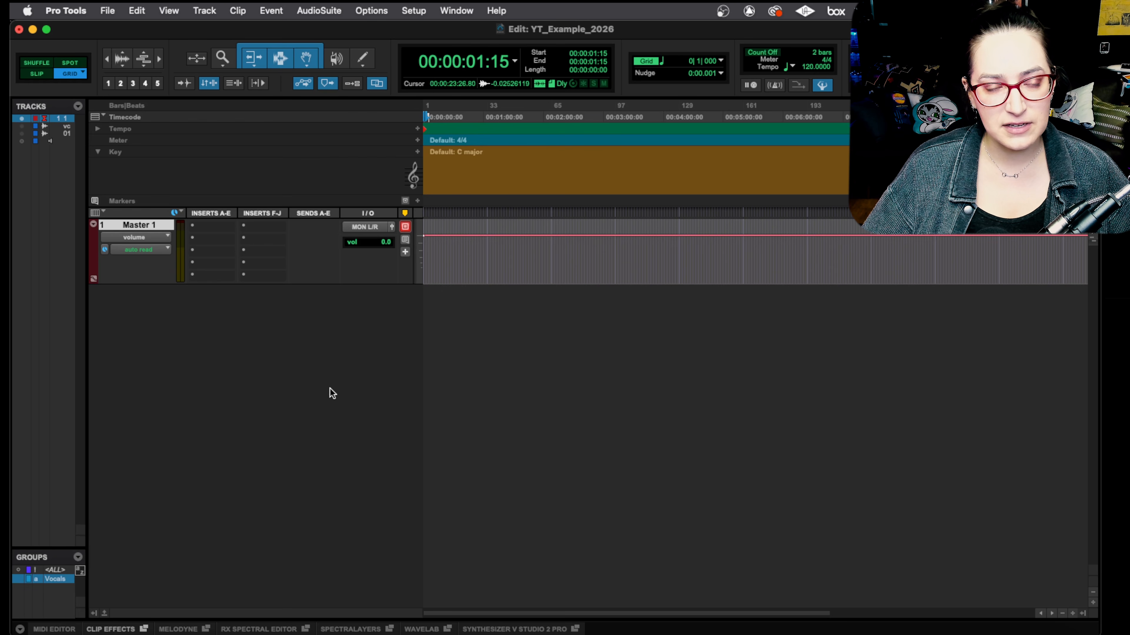
# Step: Import the Mix Print.02 track from session data and locate its clip near the one-hour mark on the timeline
pyautogui.click(107, 11)
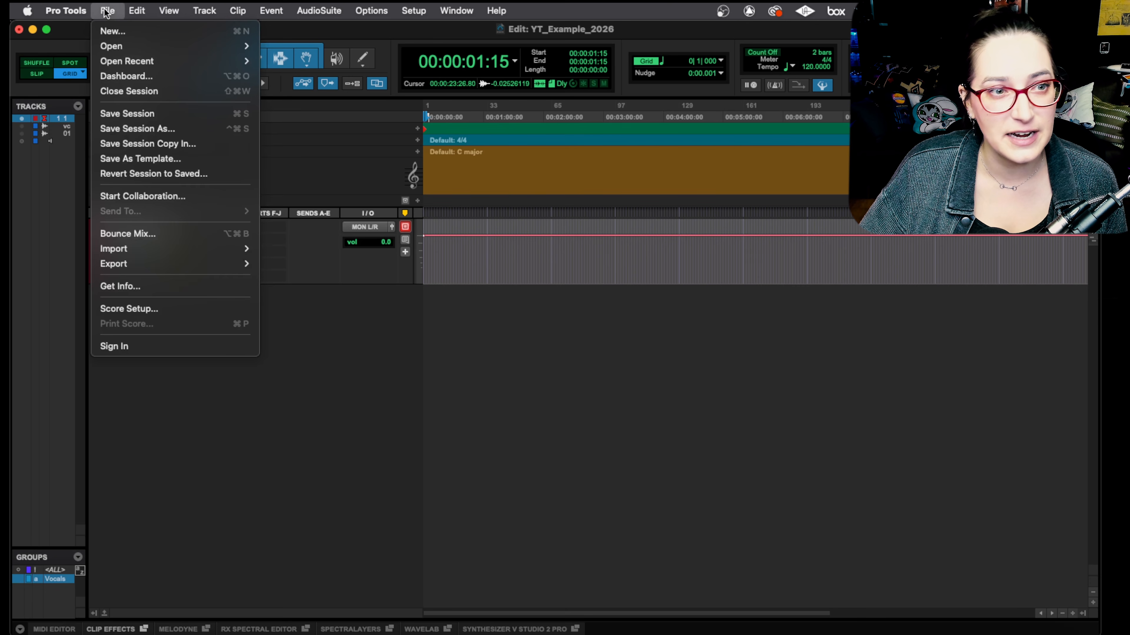
pyautogui.moveTo(247, 249)
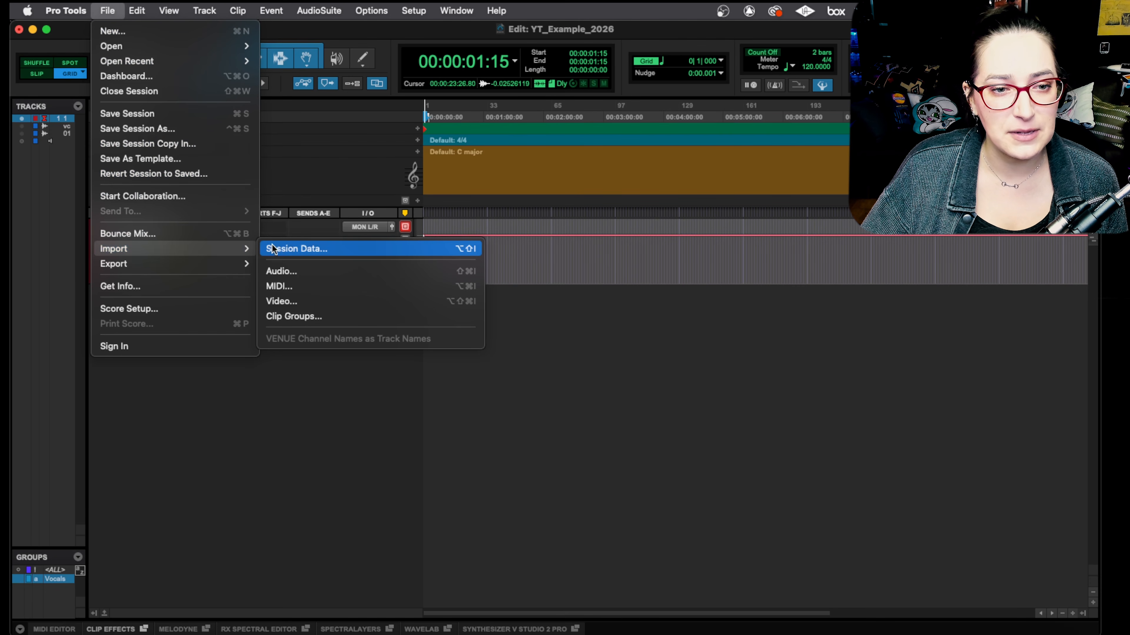
pyautogui.click(298, 249)
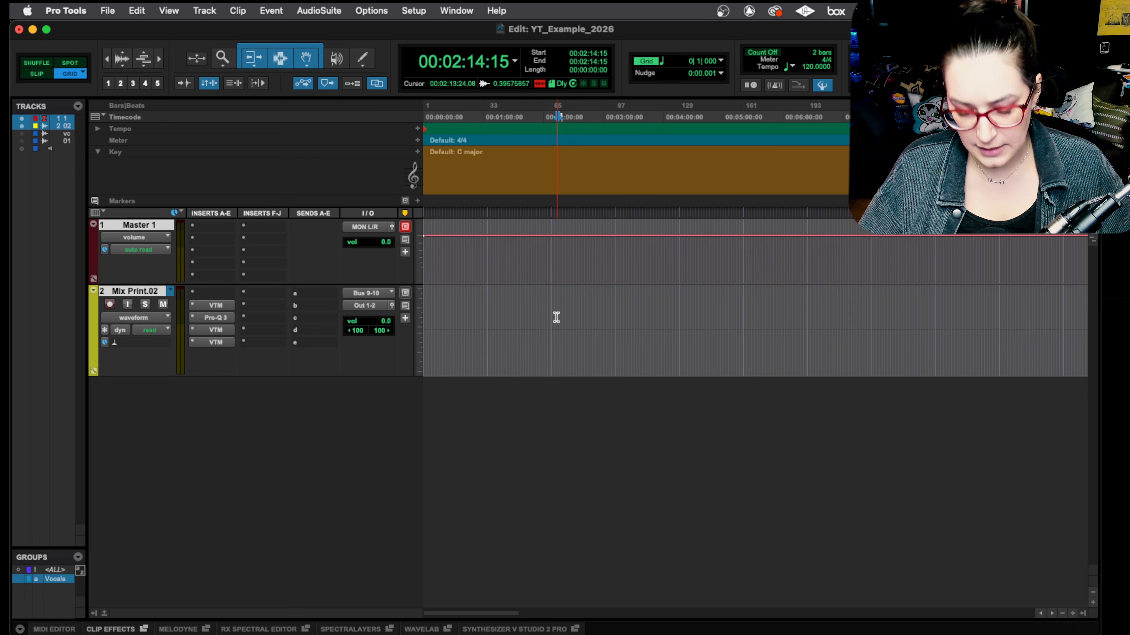
pyautogui.press('super+bracketleft')
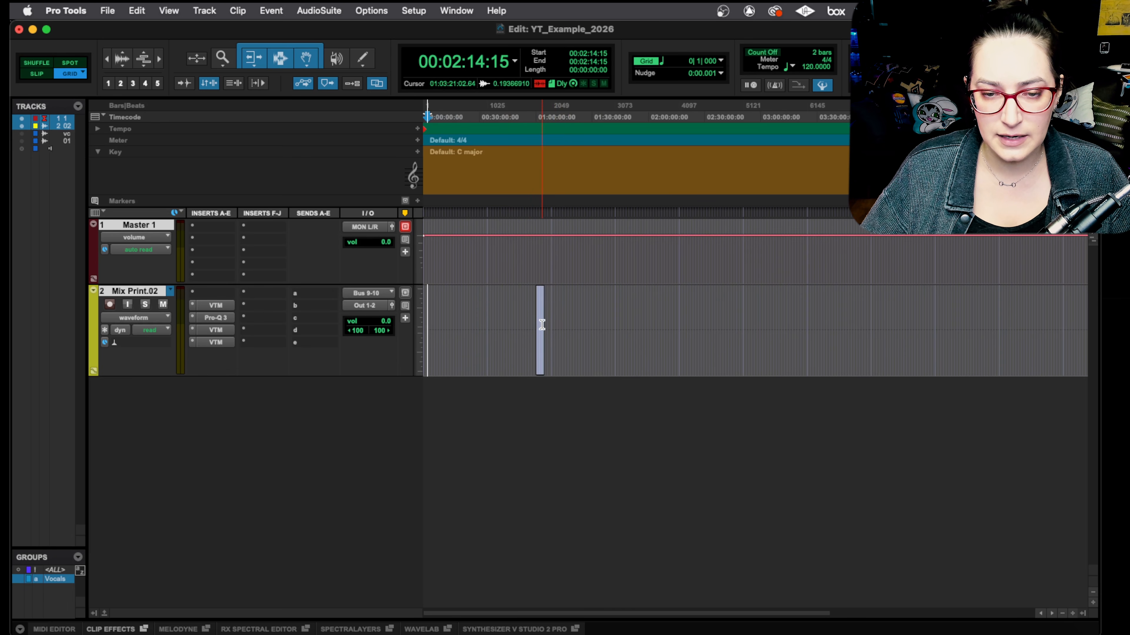
pyautogui.press('super+bracketright')
pyautogui.press('super+bracketright')
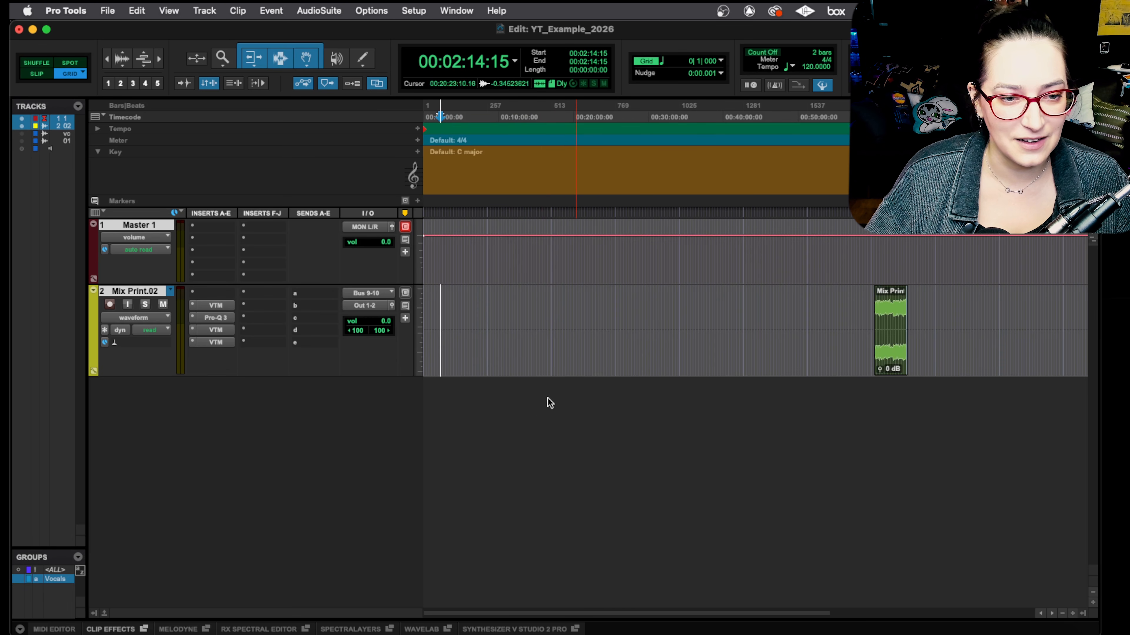
pyautogui.press('Tab')
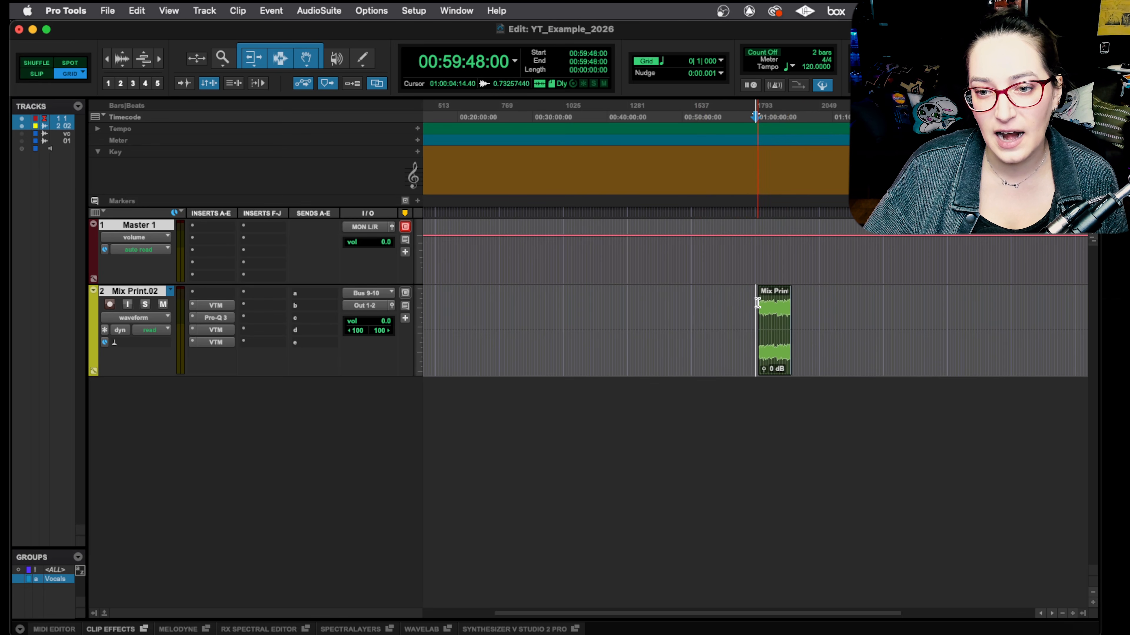
# Step: Select the empty time before the Mix Print.02 clip, from the session start to 00:59:59:00, and deselect the tracks
pyautogui.moveTo(756, 311); pyautogui.dragTo(249, 350)
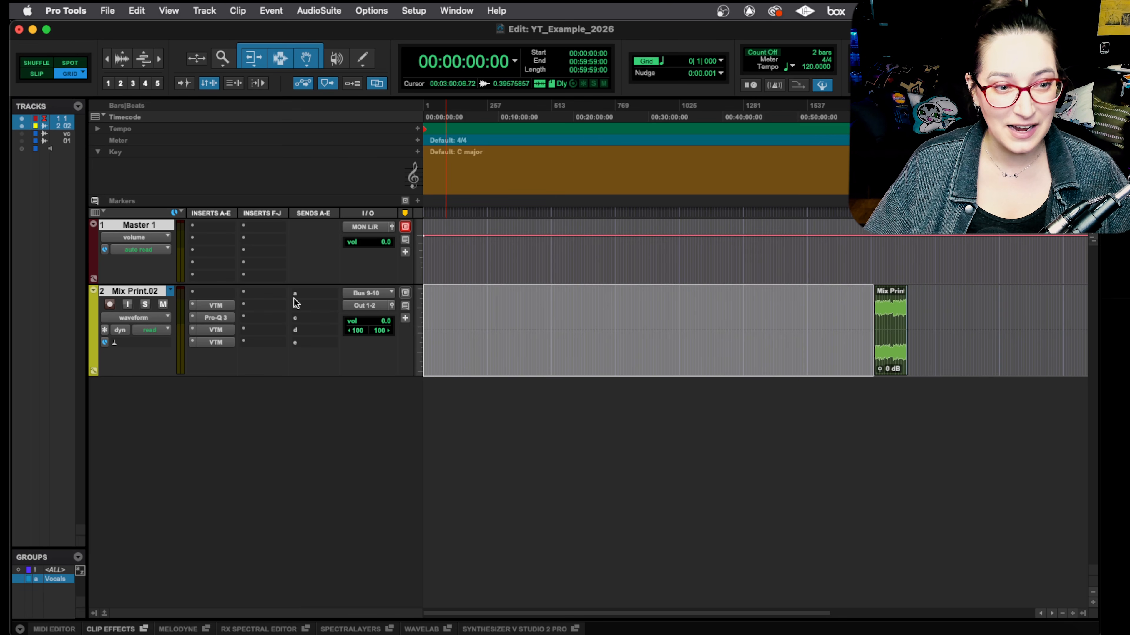
pyautogui.click(138, 292)
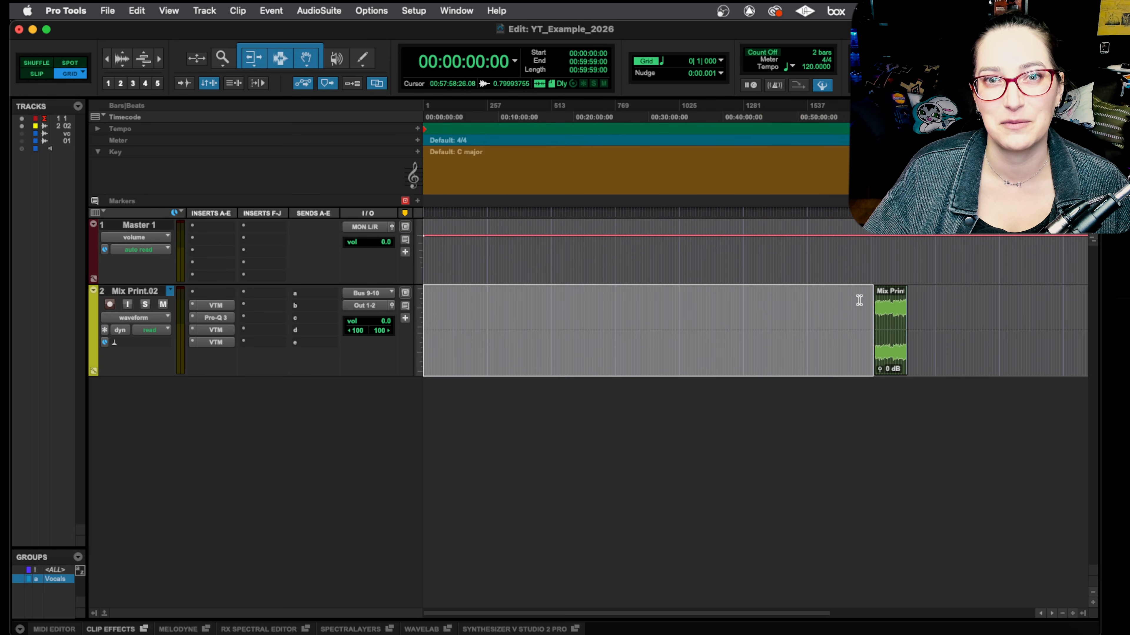
# Step: Place the edit cursor at 01:00:08:00 before the Mix Print.02 clip and select 01:00:12:00 to 01:00:13:00 inside the clip
pyautogui.click(865, 310)
pyautogui.click(870, 310)
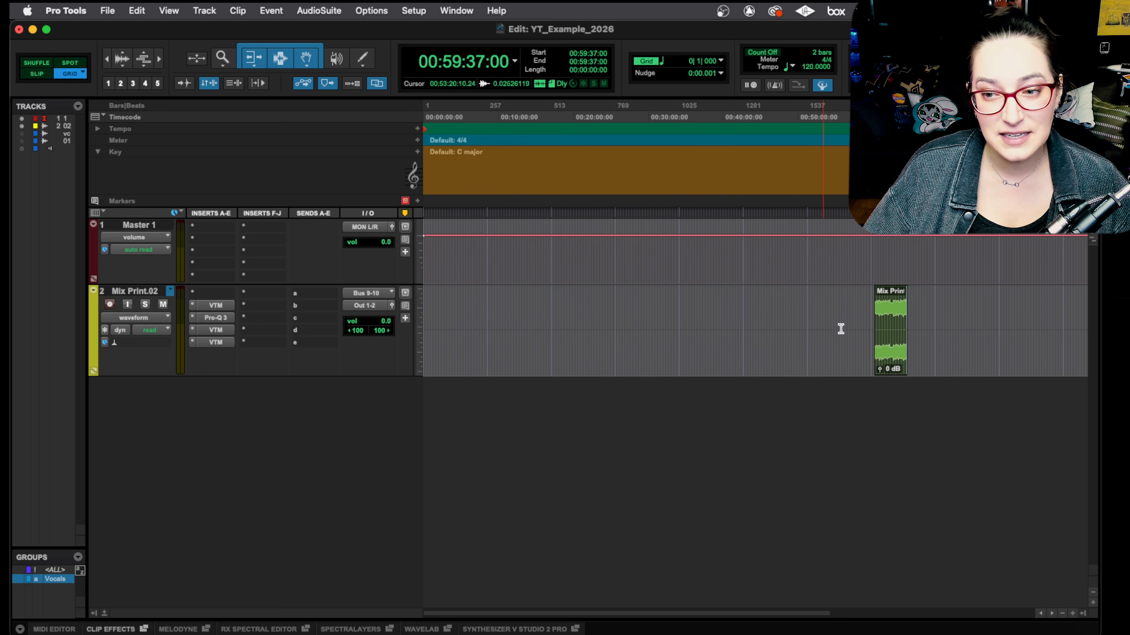
pyautogui.click(871, 301)
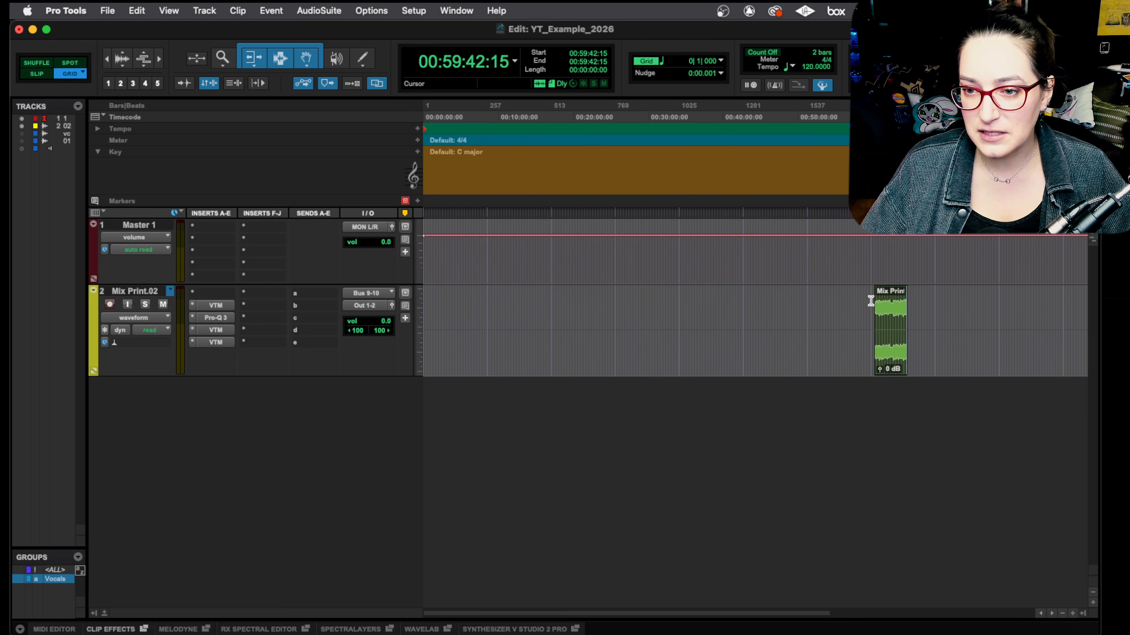
pyautogui.press('t')
pyautogui.press('t')
pyautogui.press('t')
pyautogui.press('t')
pyautogui.press('t')
pyautogui.click(849, 306)
pyautogui.press('t')
pyautogui.press('t')
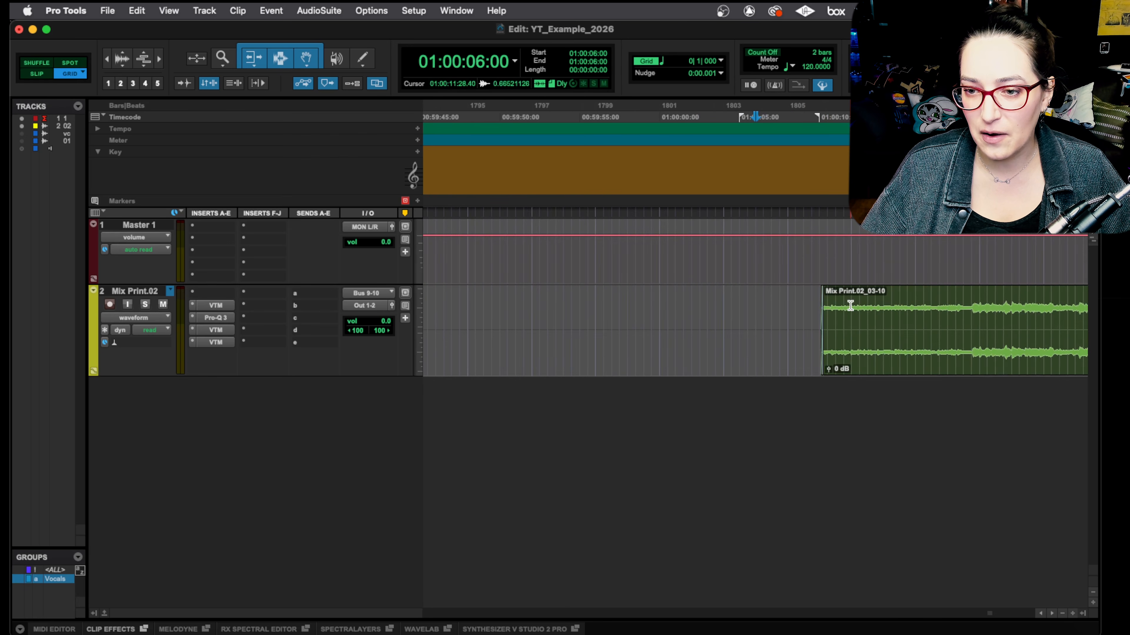
pyautogui.press('t')
pyautogui.click(819, 312)
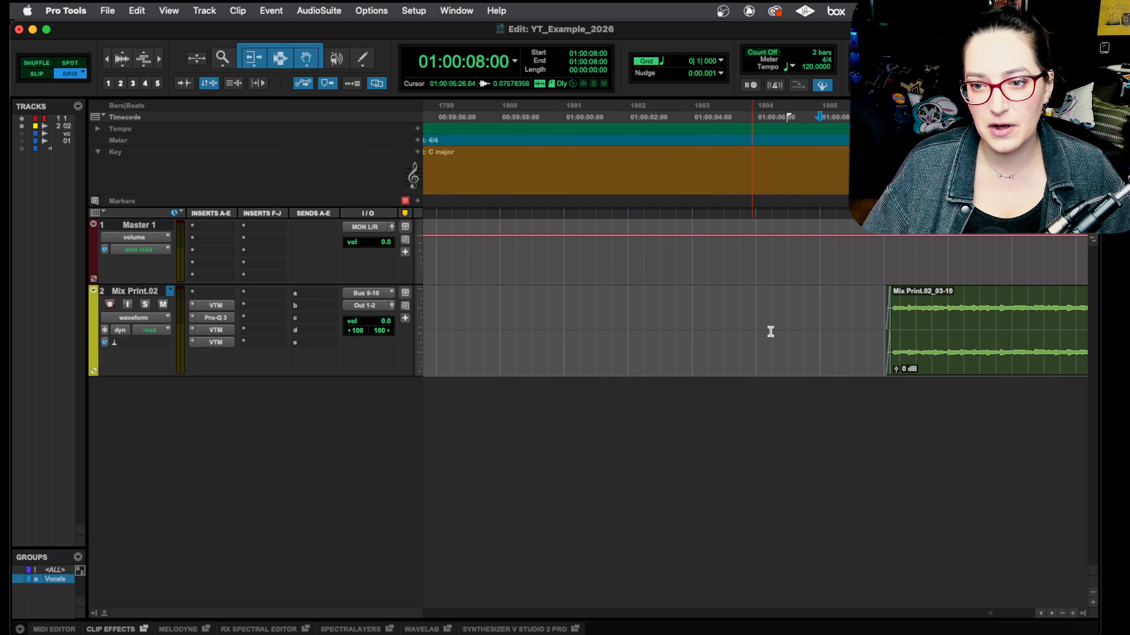
pyautogui.moveTo(820, 303)
pyautogui.mouseDown()
pyautogui.moveTo(960, 299)
pyautogui.moveTo(818, 323)
pyautogui.mouseUp()
pyautogui.moveTo(947, 307); pyautogui.dragTo(977, 307)
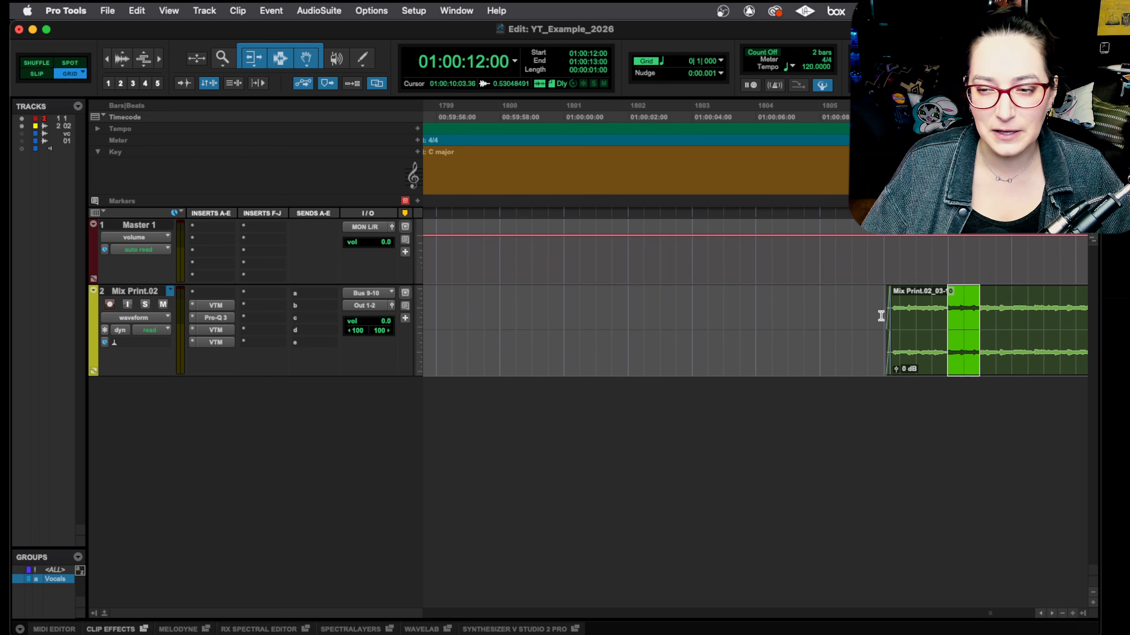
# Step: Select the empty time on the Mix Print.02 track from the session start to 01:00:06:00
pyautogui.click(820, 319)
pyautogui.click(757, 321)
pyautogui.doubleClick(774, 321)
pyautogui.click(748, 324)
pyautogui.moveTo(748, 325)
pyautogui.mouseDown()
pyautogui.moveTo(1022, 305)
pyautogui.moveTo(756, 320)
pyautogui.mouseUp()
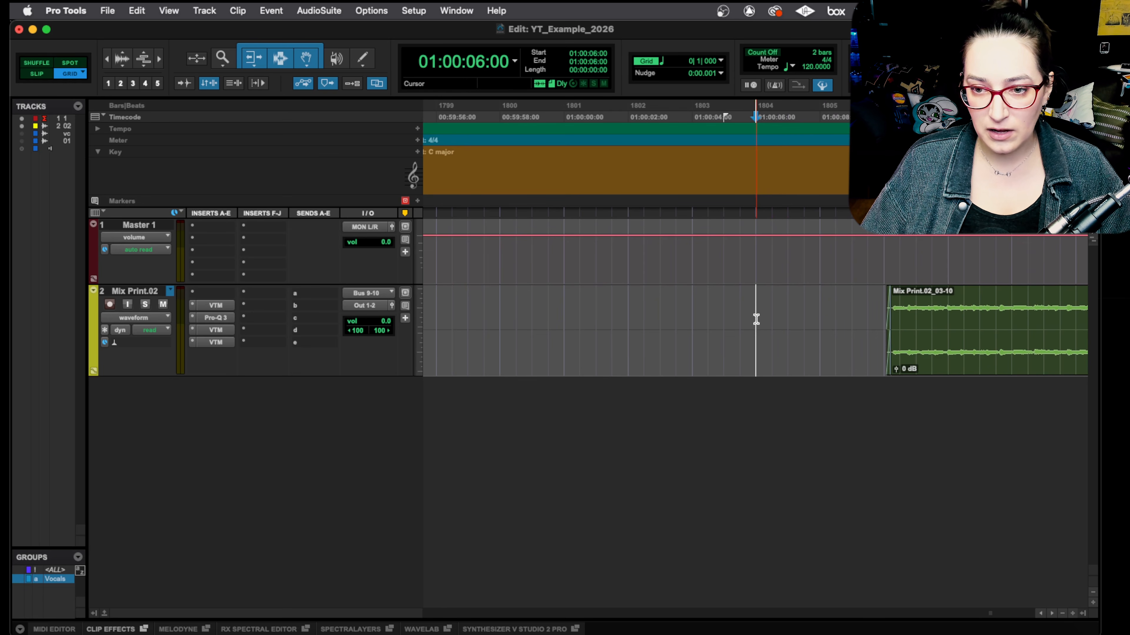
pyautogui.hotkey('shift', 'Return')
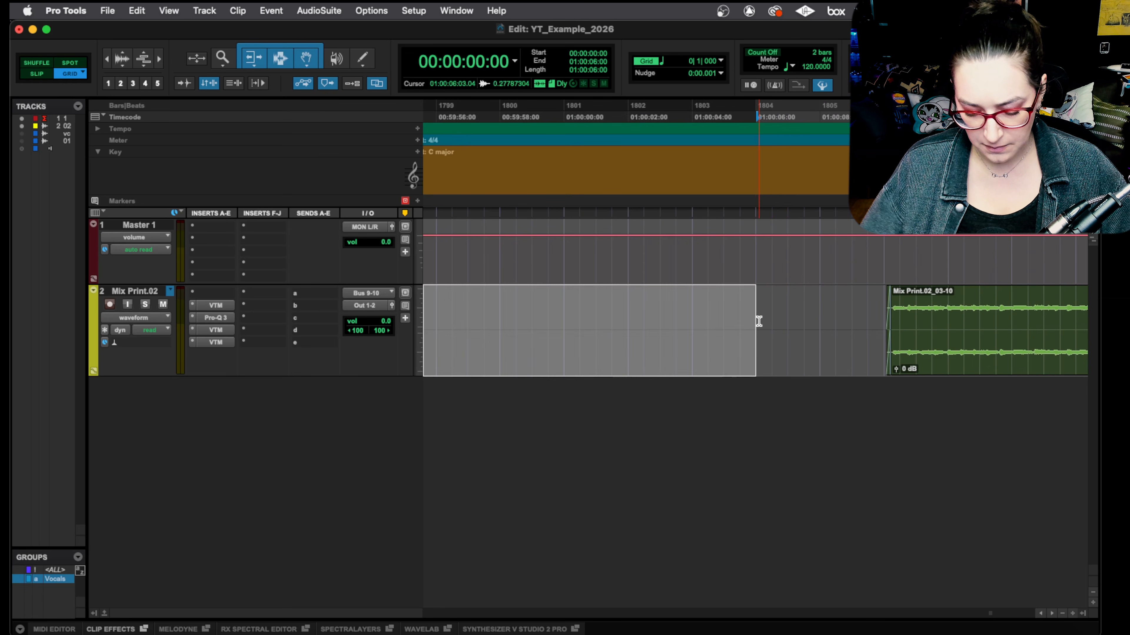
pyautogui.press('r')
pyautogui.press('r')
pyautogui.press('r')
pyautogui.press('r')
pyautogui.press('r')
pyautogui.press('r')
pyautogui.press('r')
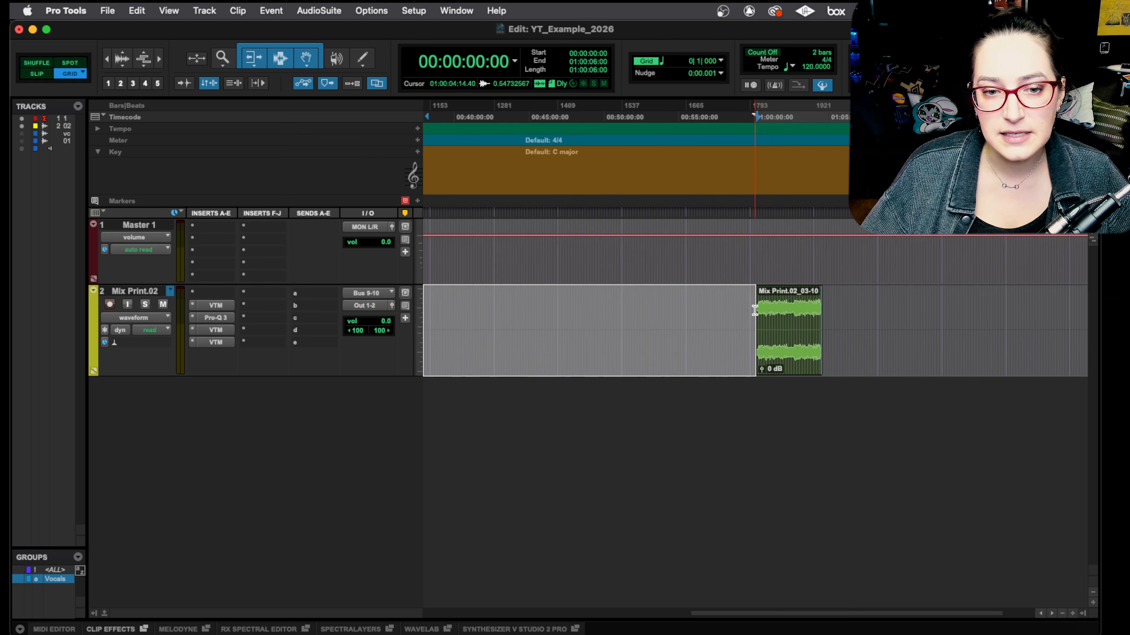
# Step: Cut the selected time from 00:00:00:00 to 01:00:06:00, realigning all rulers, markers and tracks
pyautogui.moveTo(781, 613); pyautogui.dragTo(559, 616)
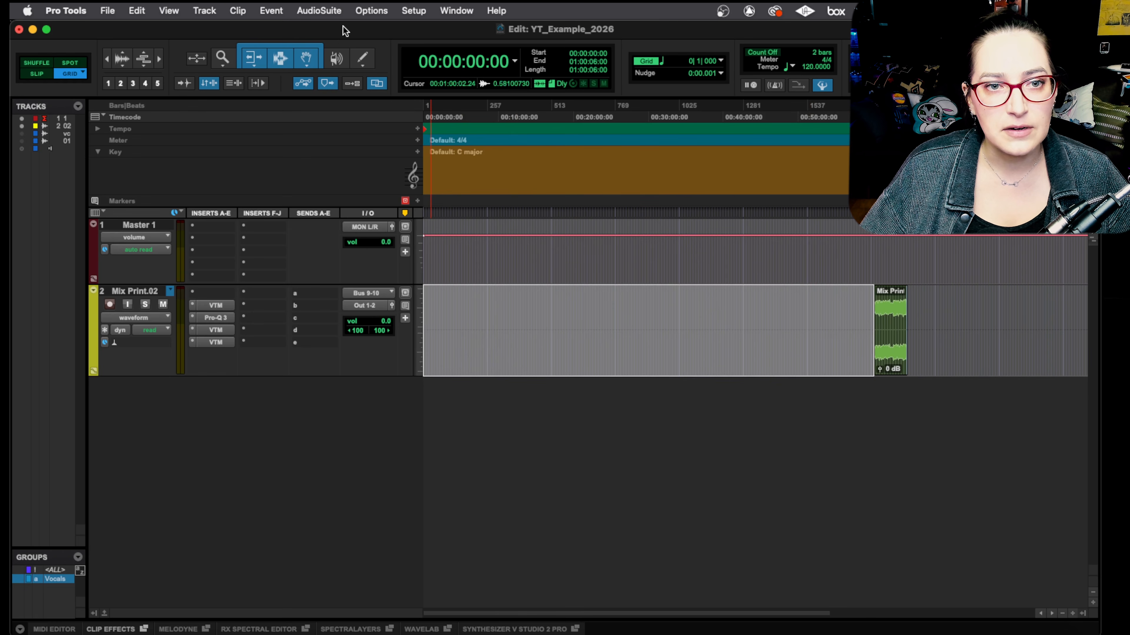
pyautogui.click(264, 9)
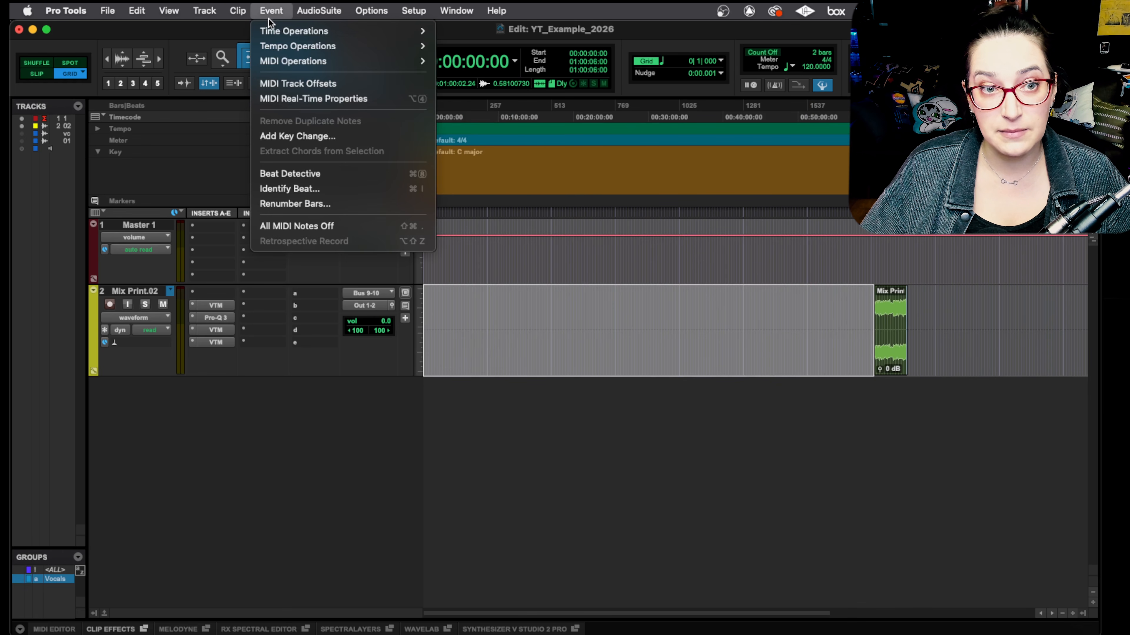
pyautogui.moveTo(273, 34)
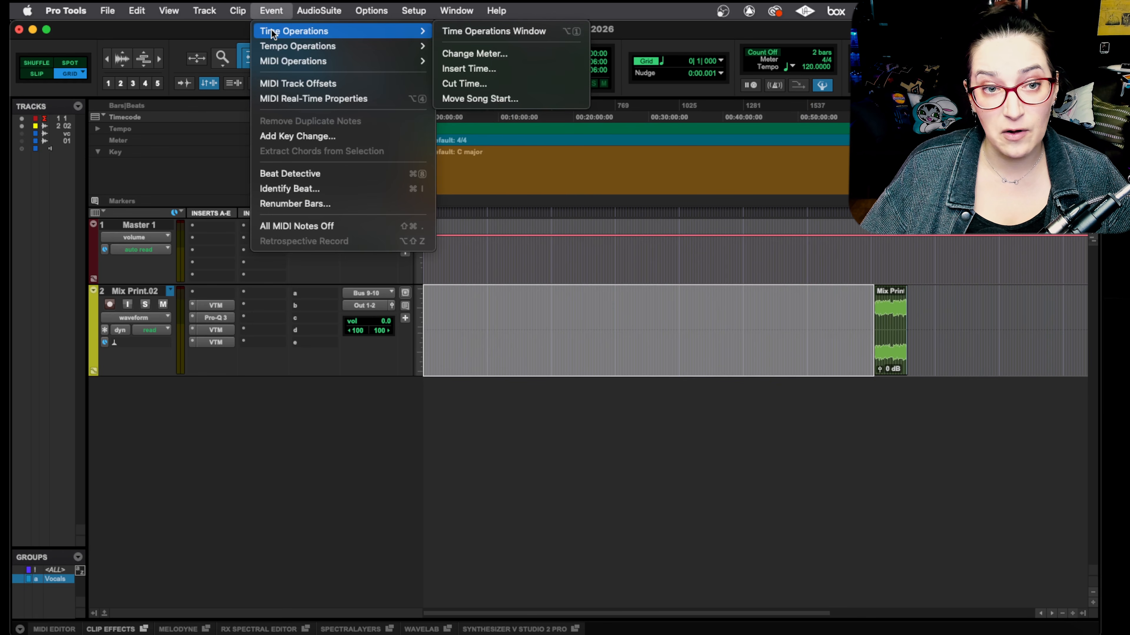
pyautogui.click(510, 84)
pyautogui.moveTo(737, 215); pyautogui.dragTo(665, 413)
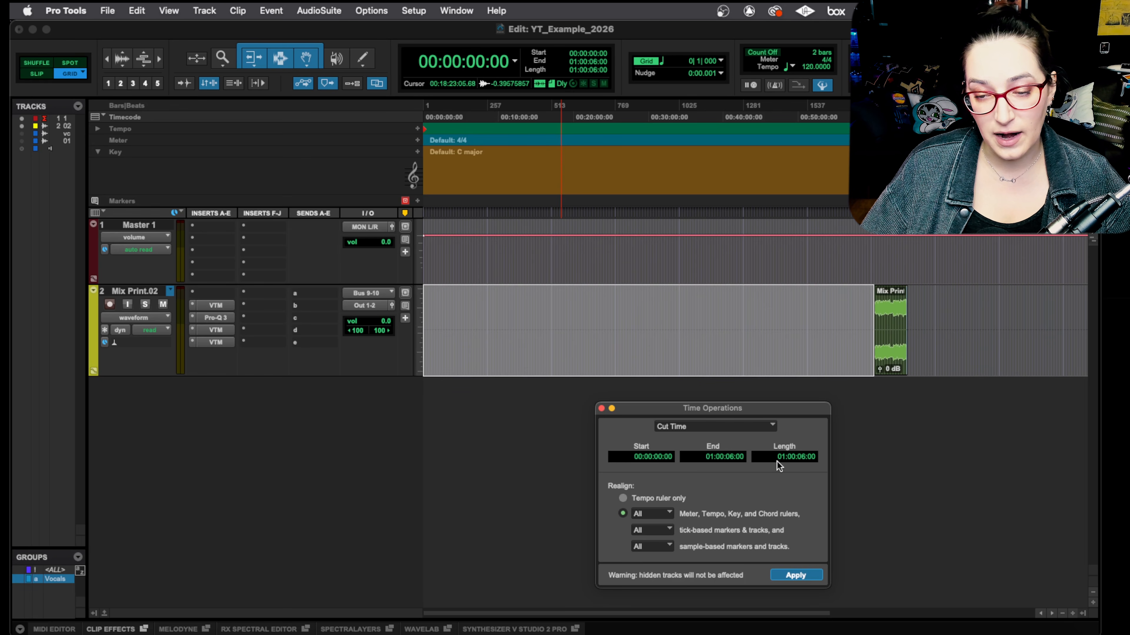
pyautogui.click(806, 576)
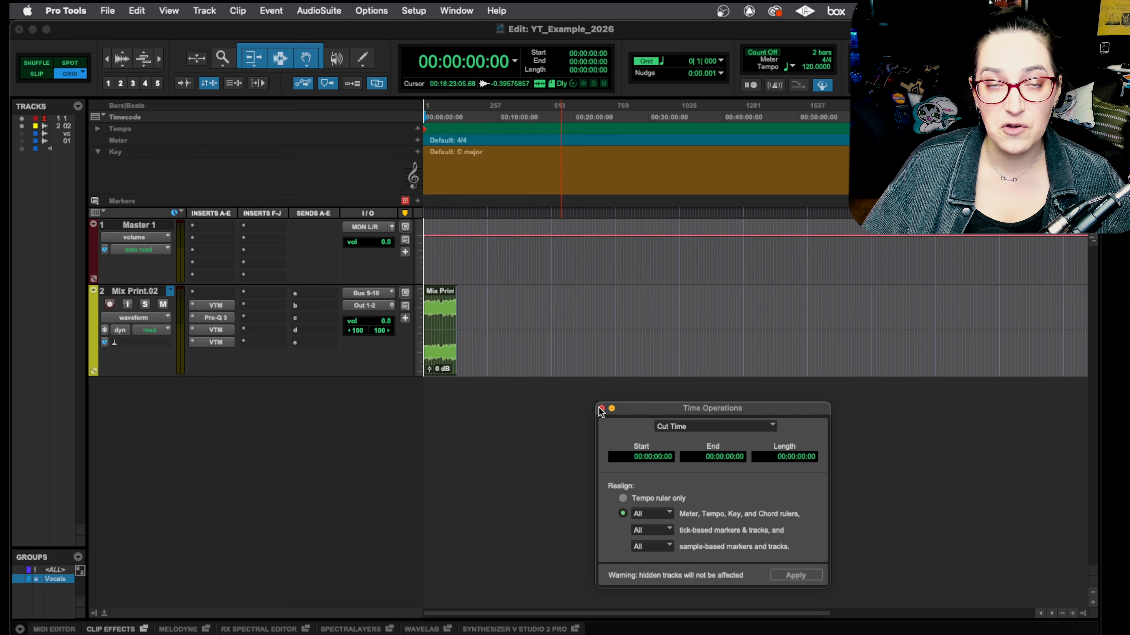
# Step: Move the Time Operations window out of the way and undo the time cut
pyautogui.moveTo(677, 409); pyautogui.dragTo(527, 401)
pyautogui.press('super+bracketleft')
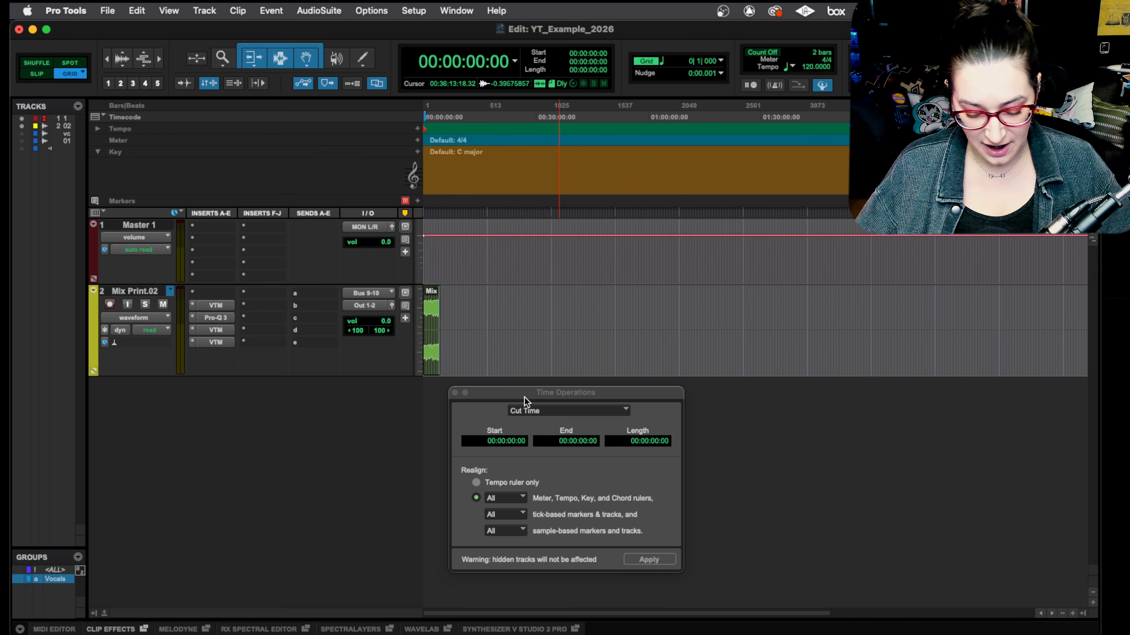
pyautogui.press('super+z')
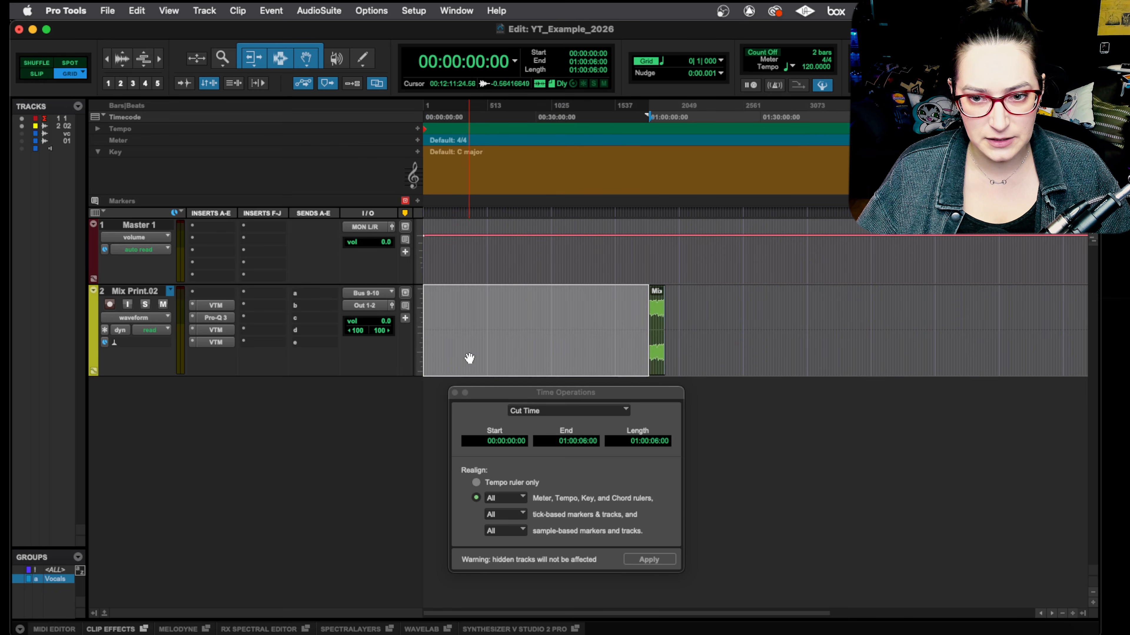
# Step: Copy the Mix Print.02 clip and paste the duplicate at 00:13:17:15 on the same track
pyautogui.click(656, 368)
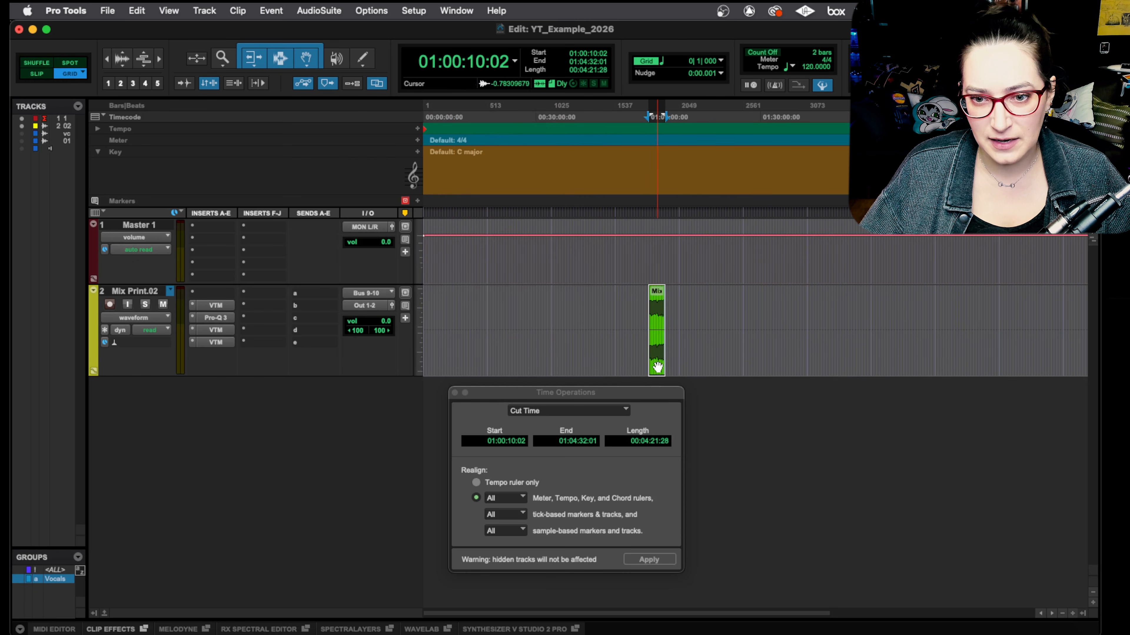
pyautogui.press('super+c')
pyautogui.click(473, 305)
pyautogui.press('super+v')
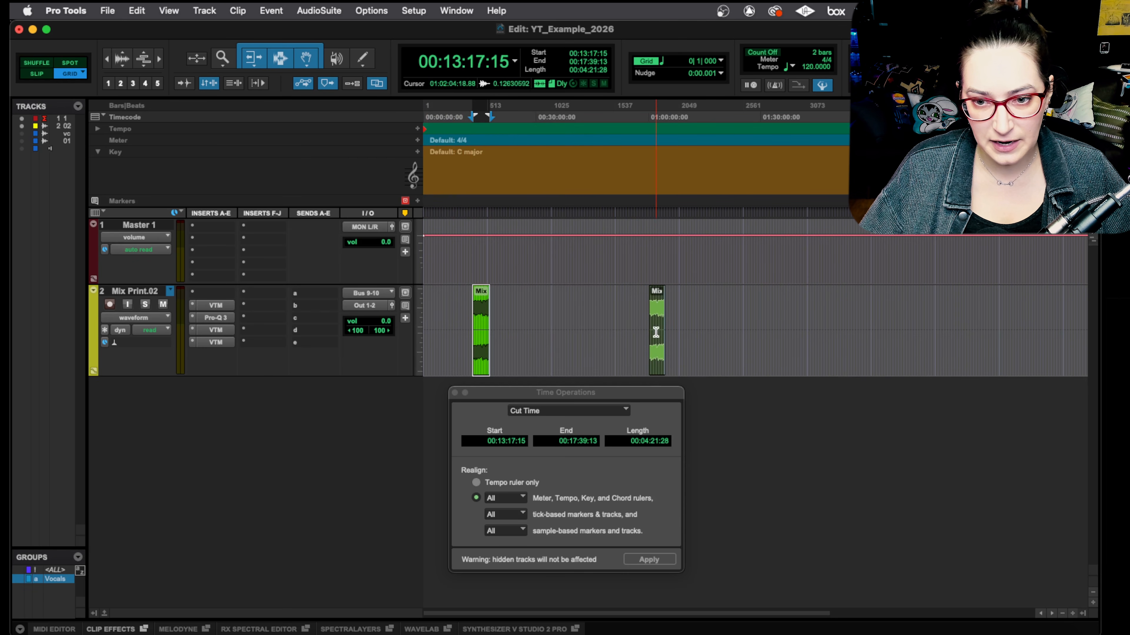
# Step: Select the gap before the original Mix Print.02 clip, from 01:00:06:00 to 01:00:10:00, and show the main counter in Bars|Beats
pyautogui.click(644, 307)
pyautogui.press('t')
pyautogui.press('t')
pyautogui.press('t')
pyautogui.press('t')
pyautogui.press('t')
pyautogui.press('t')
pyautogui.press('t')
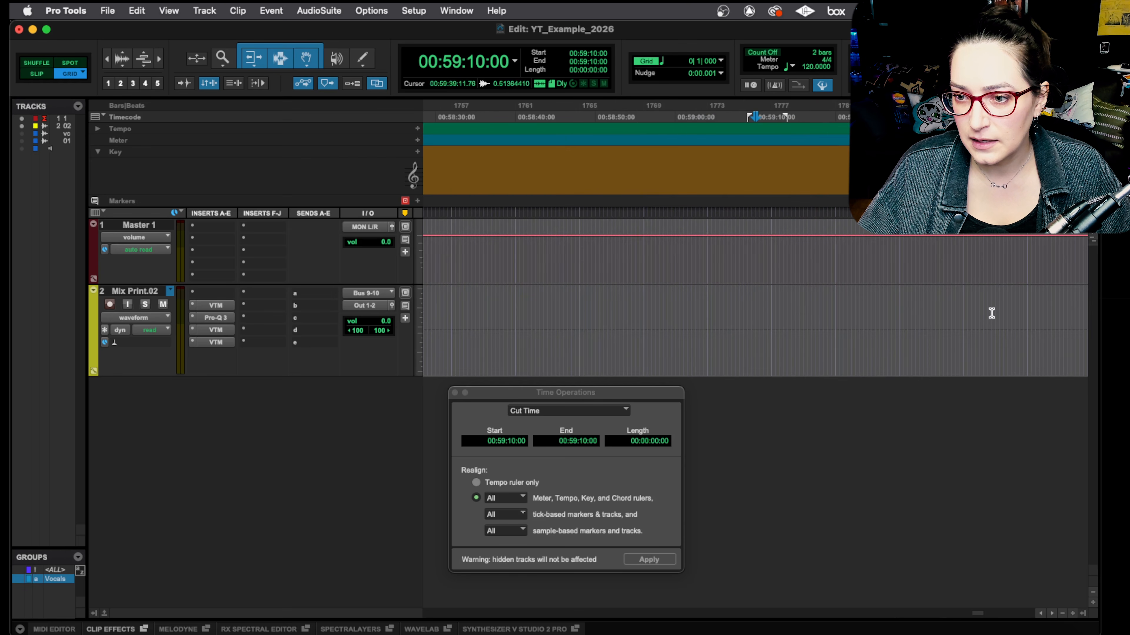
pyautogui.press('r')
pyautogui.click(978, 319)
pyautogui.press('t')
pyautogui.press('t')
pyautogui.press('t')
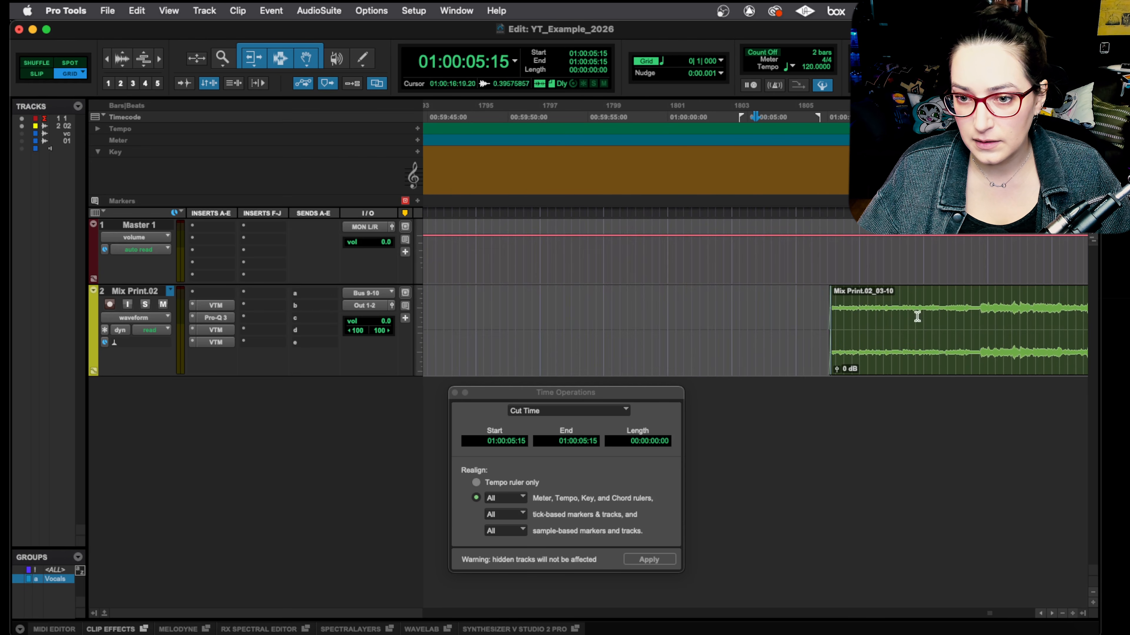
pyautogui.moveTo(779, 312); pyautogui.dragTo(901, 304)
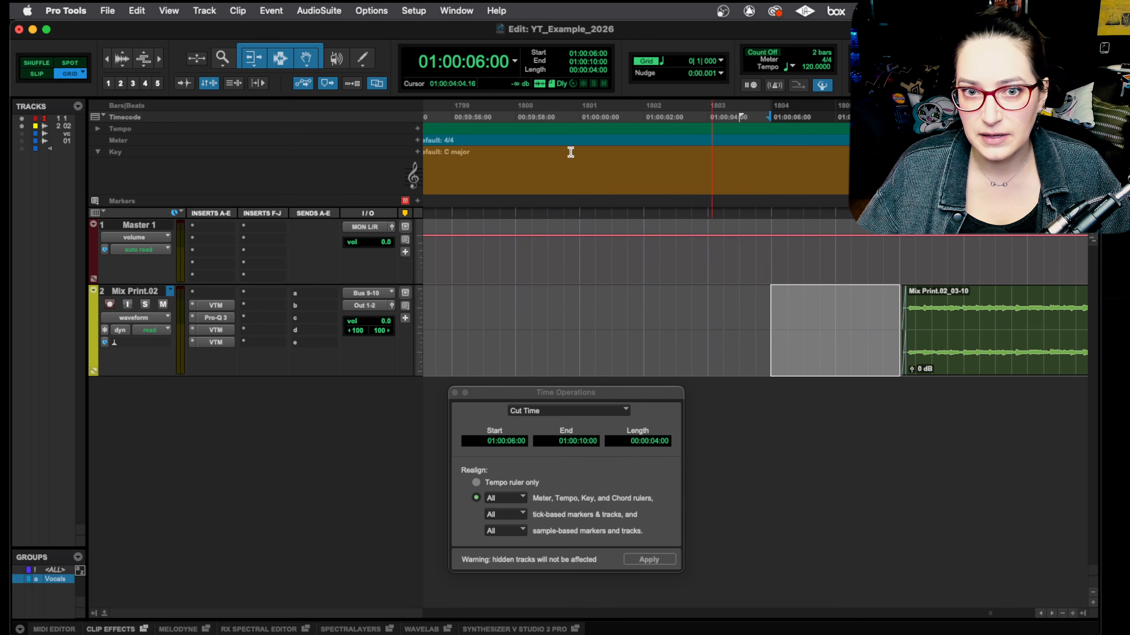
pyautogui.click(514, 61)
pyautogui.click(524, 37)
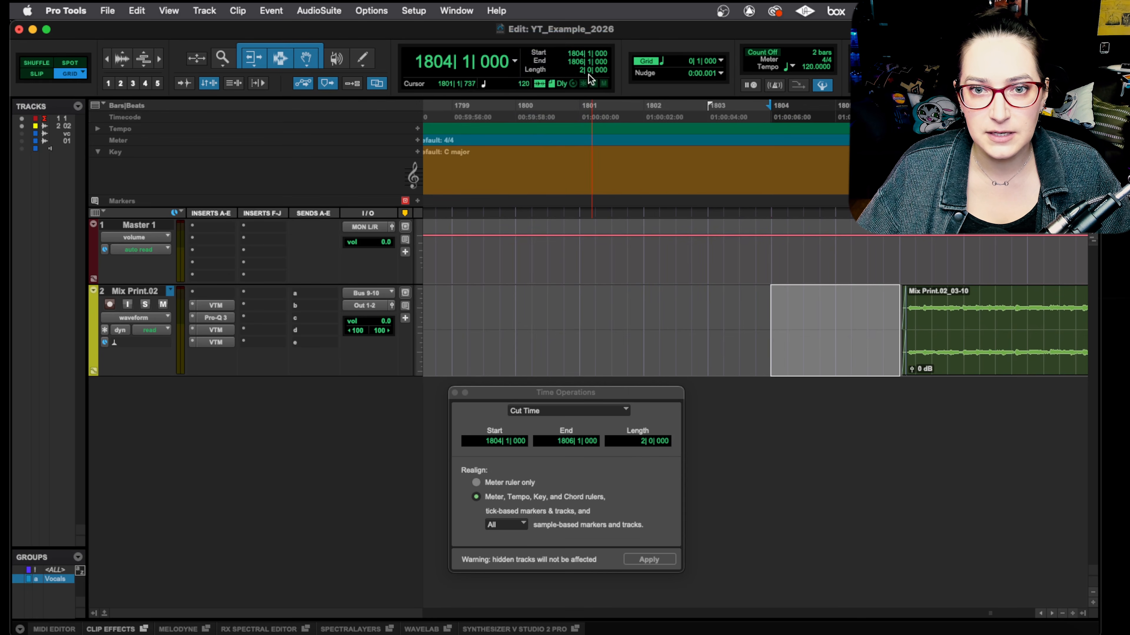
# Step: Select the Mix Print.02 track from the session start to 1804|1|000 and close the Time Operations window
pyautogui.click(769, 306)
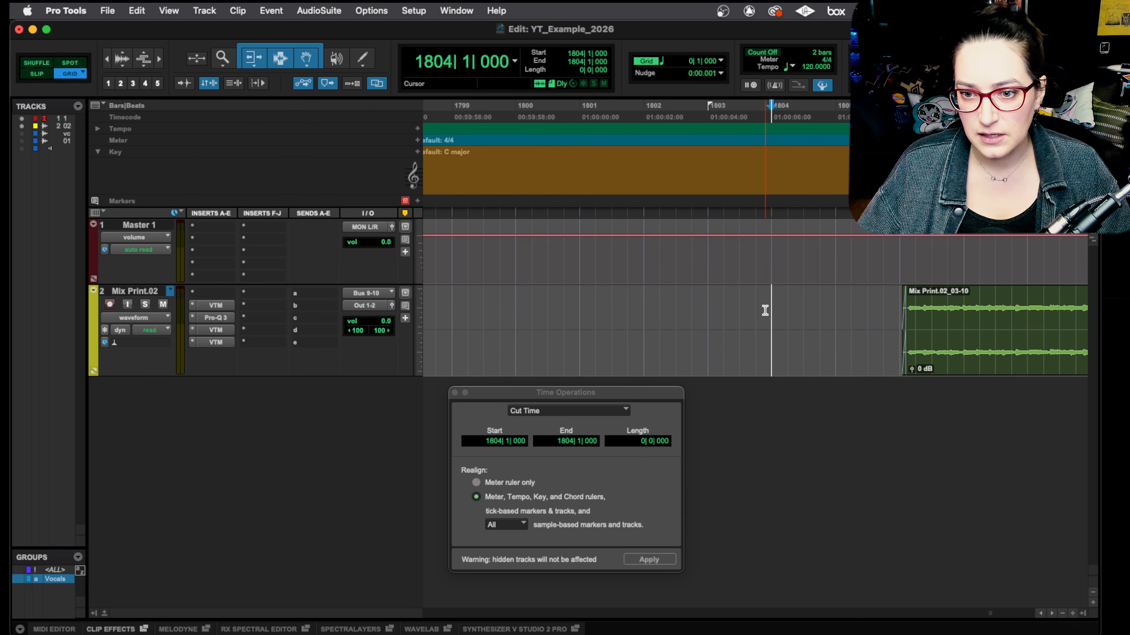
pyautogui.hotkey('shift', 'Return')
pyautogui.press('r')
pyautogui.press('r')
pyautogui.press('r')
pyautogui.press('r')
pyautogui.press('r')
pyautogui.press('r')
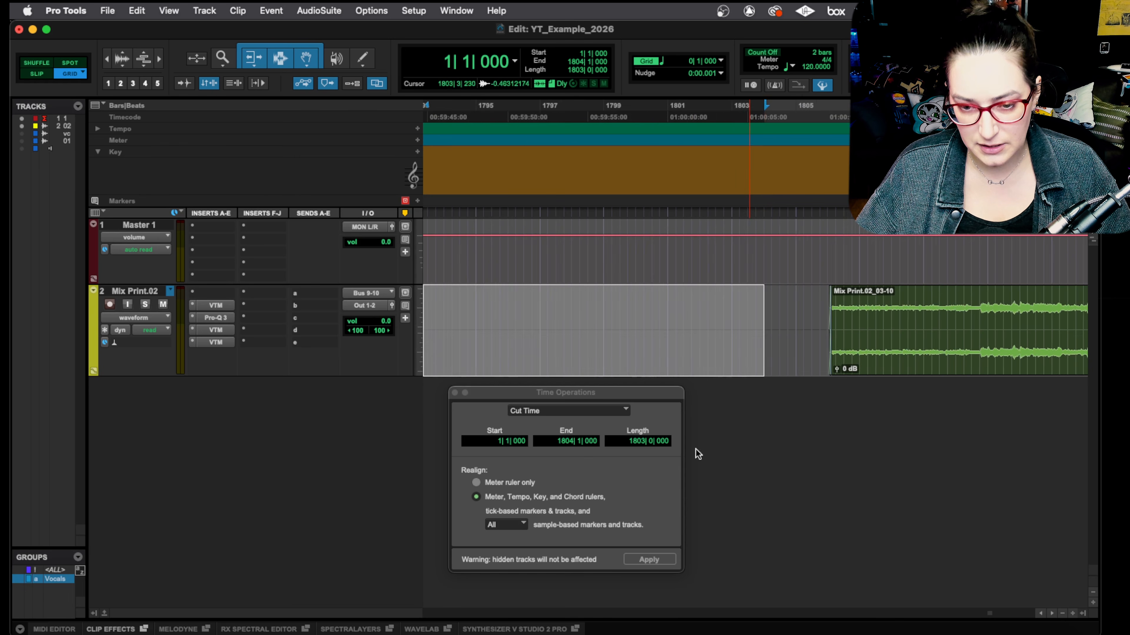
pyautogui.click(455, 393)
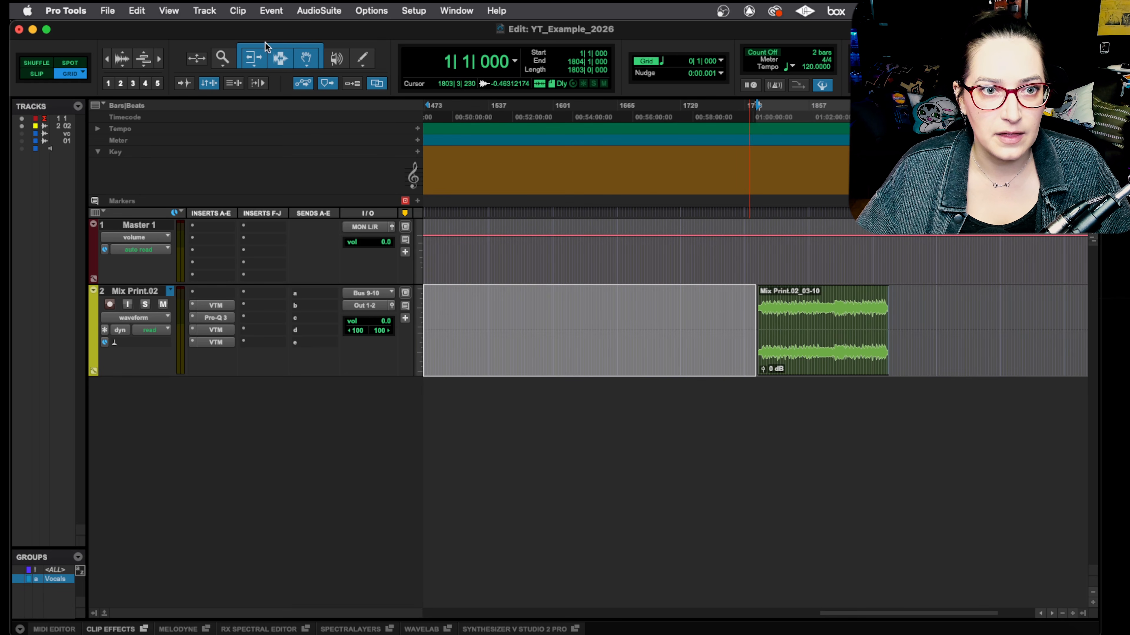
# Step: Open the Time Operations window for Cut Time and show the main counter in Timecode
pyautogui.click(306, 10)
pyautogui.moveTo(271, 11)
pyautogui.moveTo(424, 30)
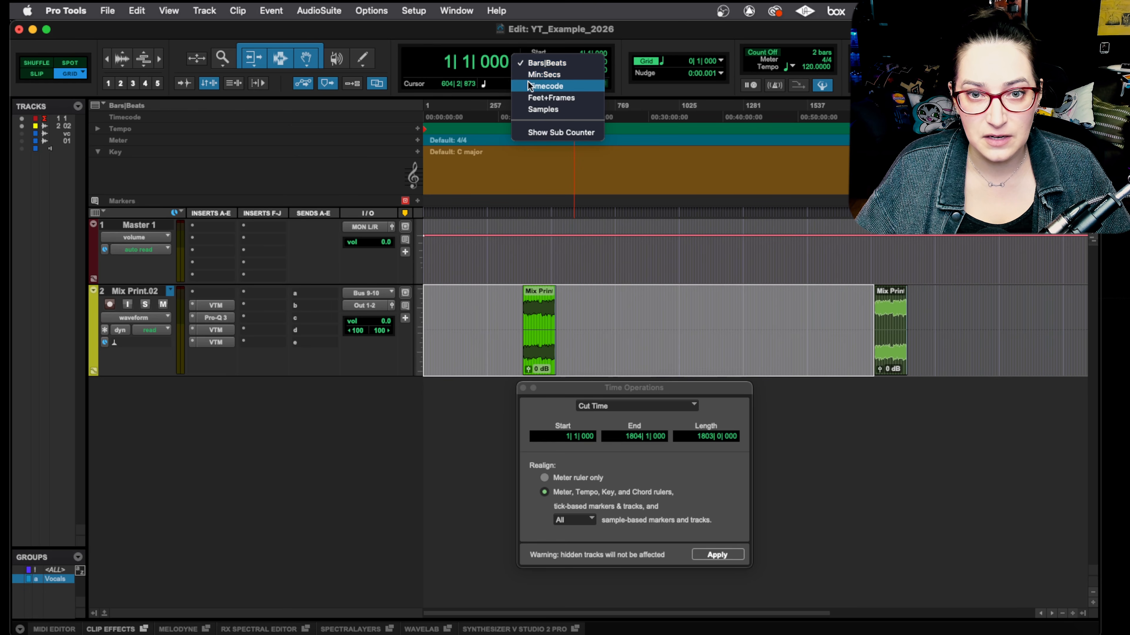
pyautogui.click(561, 88)
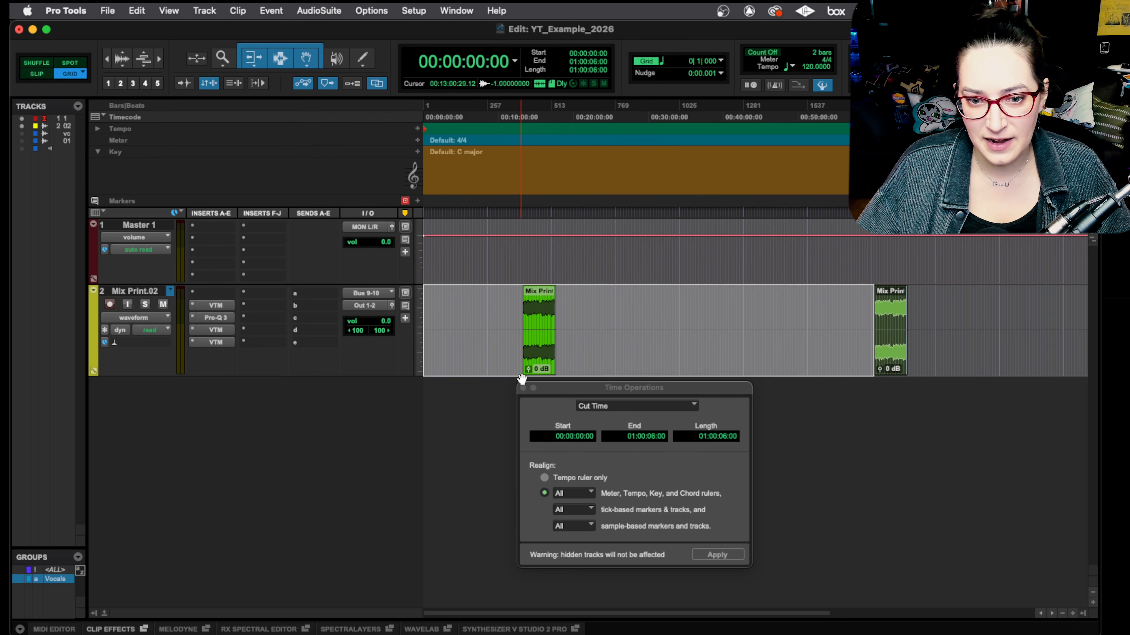
# Step: Cut the time from 00:00:00:00 to 01:00:06:00, realigning all rulers, tick-based and sample-based markers and tracks
pyautogui.click(558, 416)
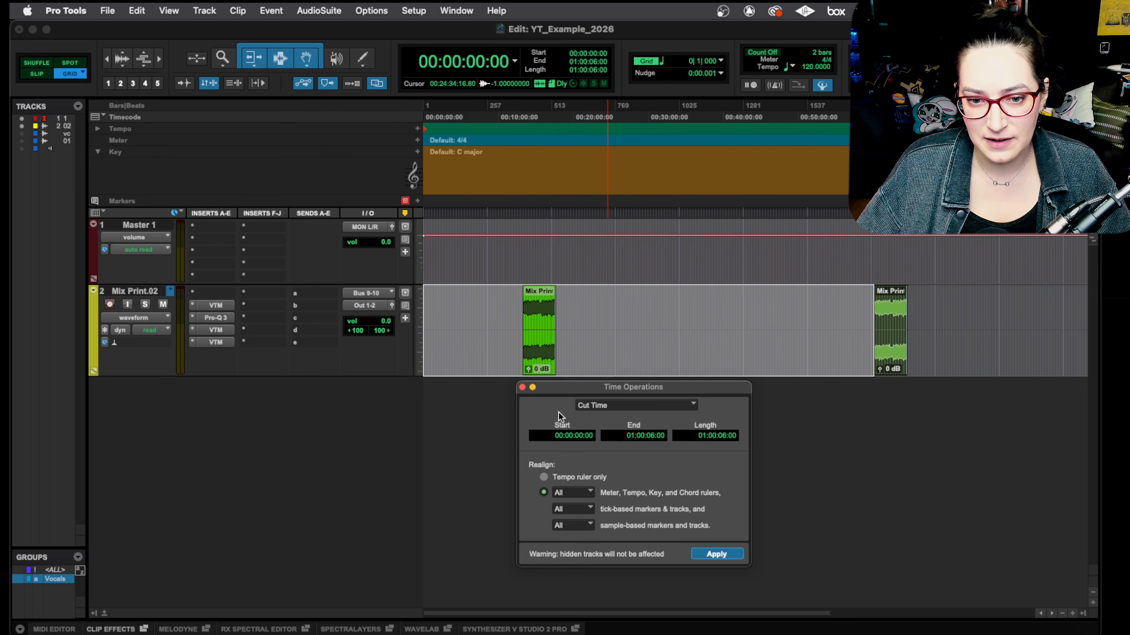
pyautogui.click(713, 557)
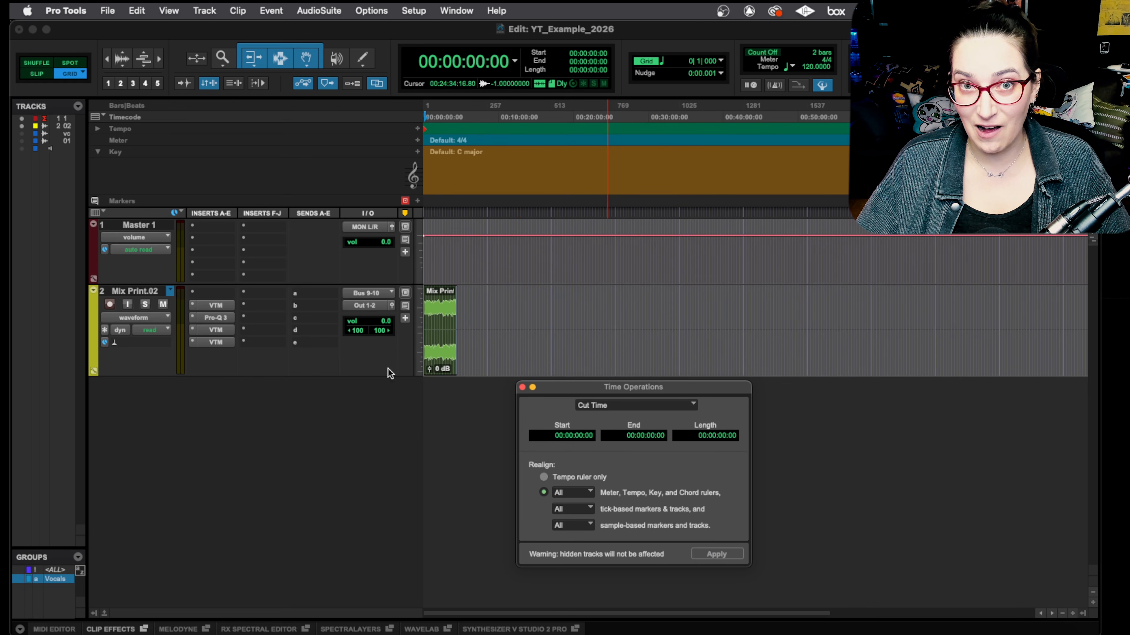
pyautogui.press('t')
pyautogui.press('t')
pyautogui.press('t')
pyautogui.press('t')
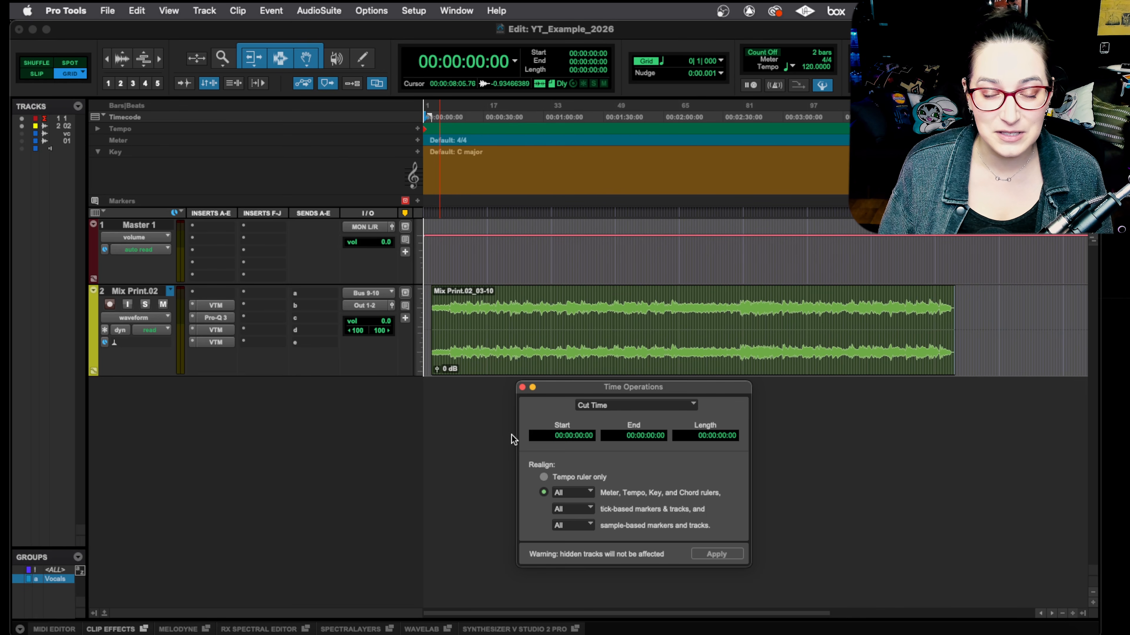
pyautogui.moveTo(633, 388); pyautogui.dragTo(633, 378)
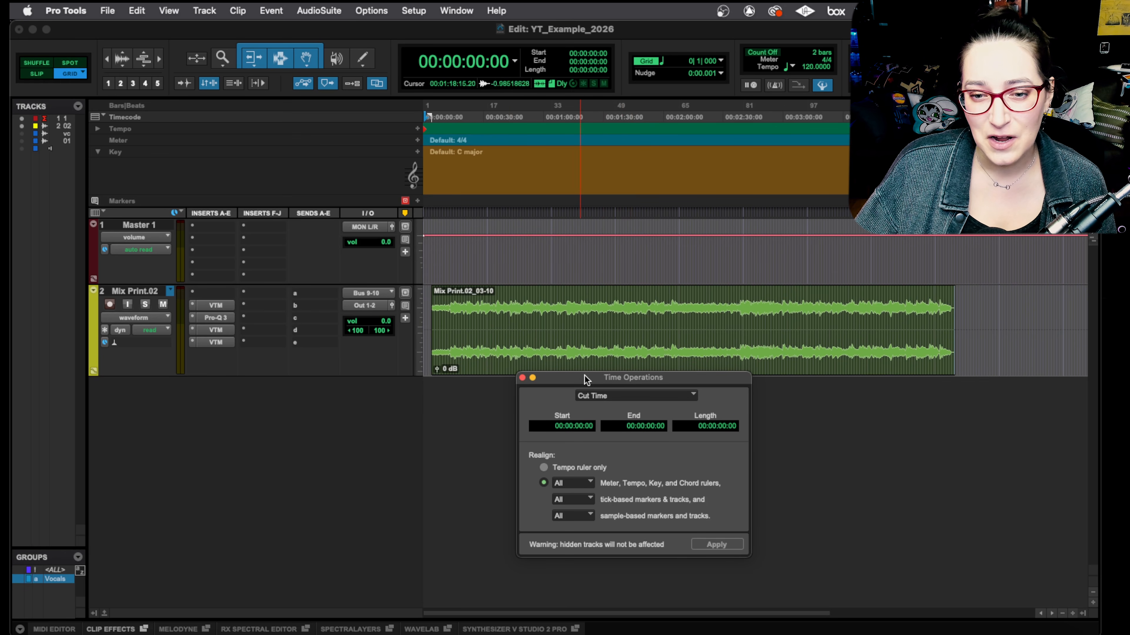
pyautogui.moveTo(584, 379); pyautogui.dragTo(542, 363)
pyautogui.click(107, 11)
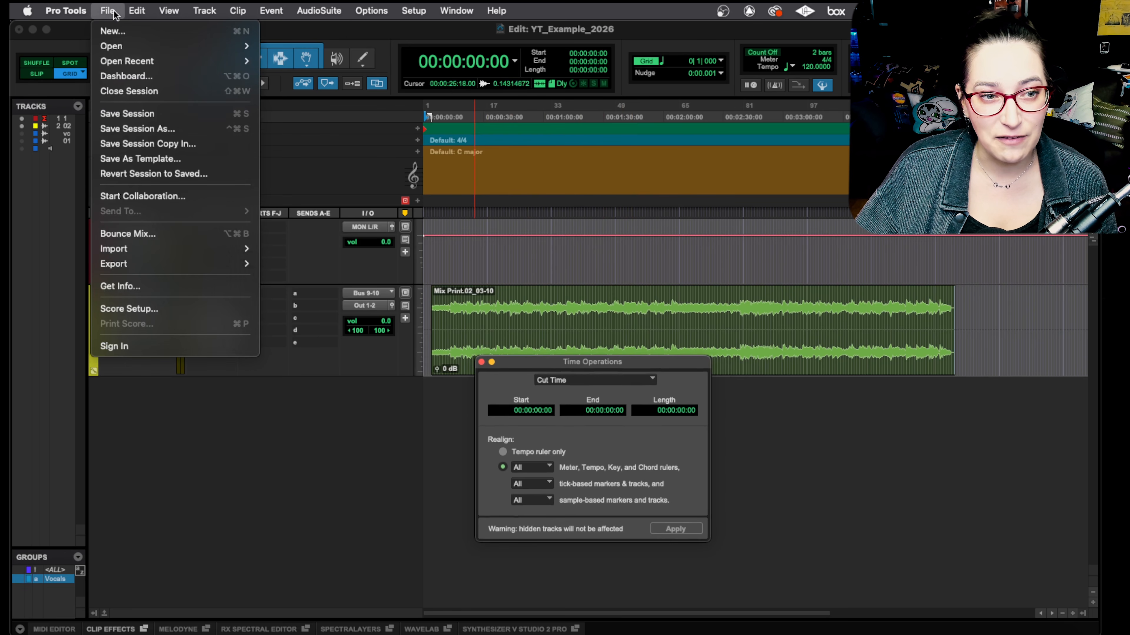
pyautogui.click(119, 129)
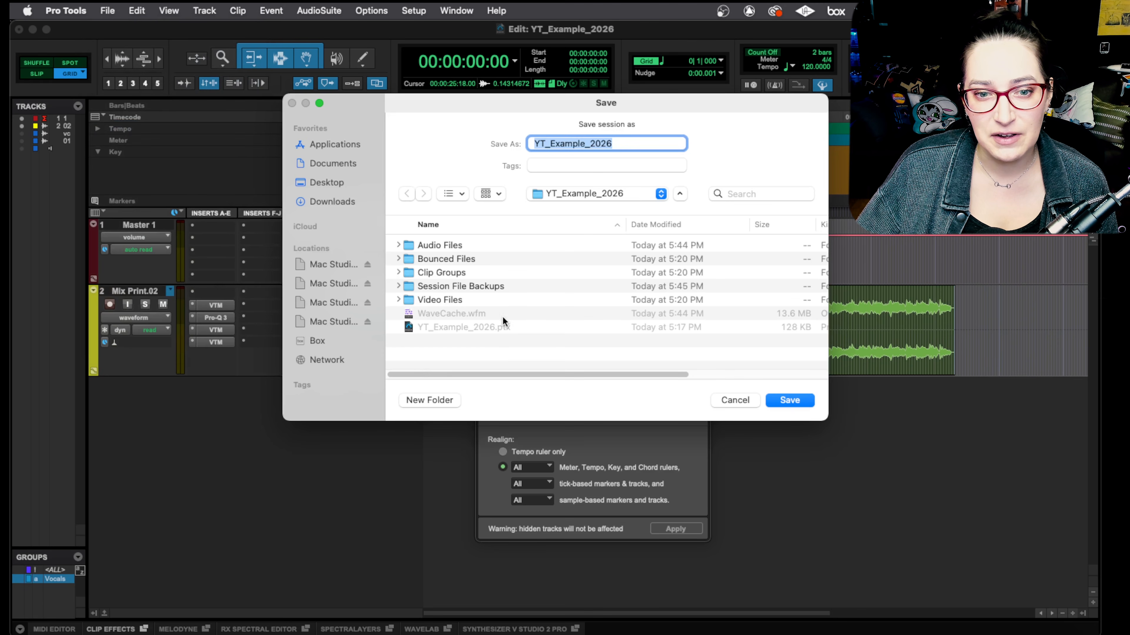
pyautogui.click(591, 147)
pyautogui.write('Alter')
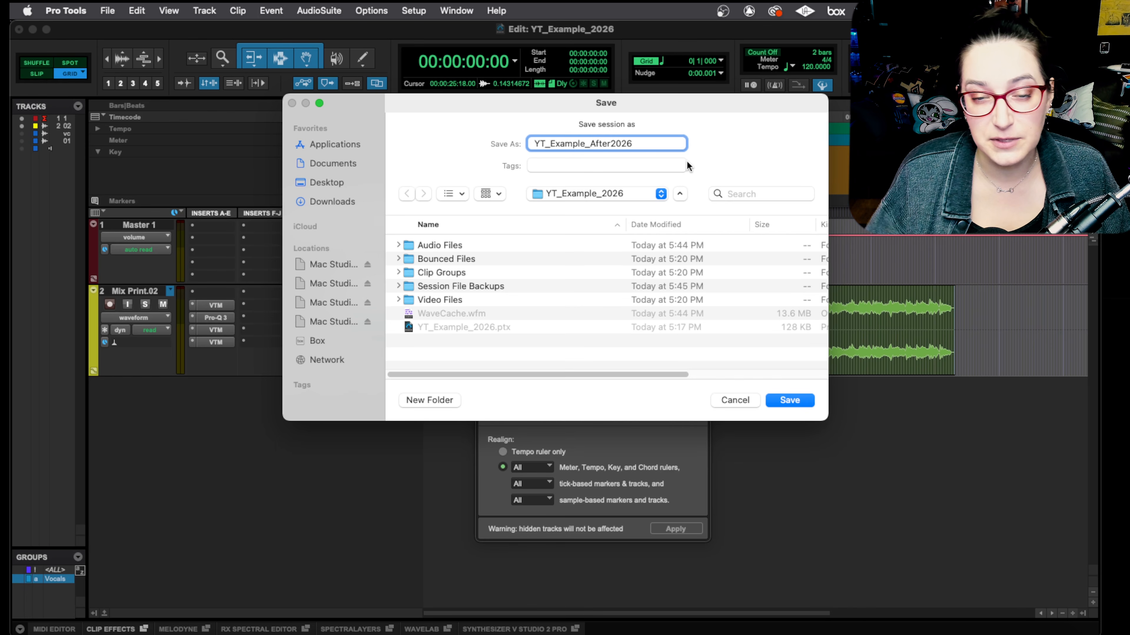
pyautogui.click(725, 403)
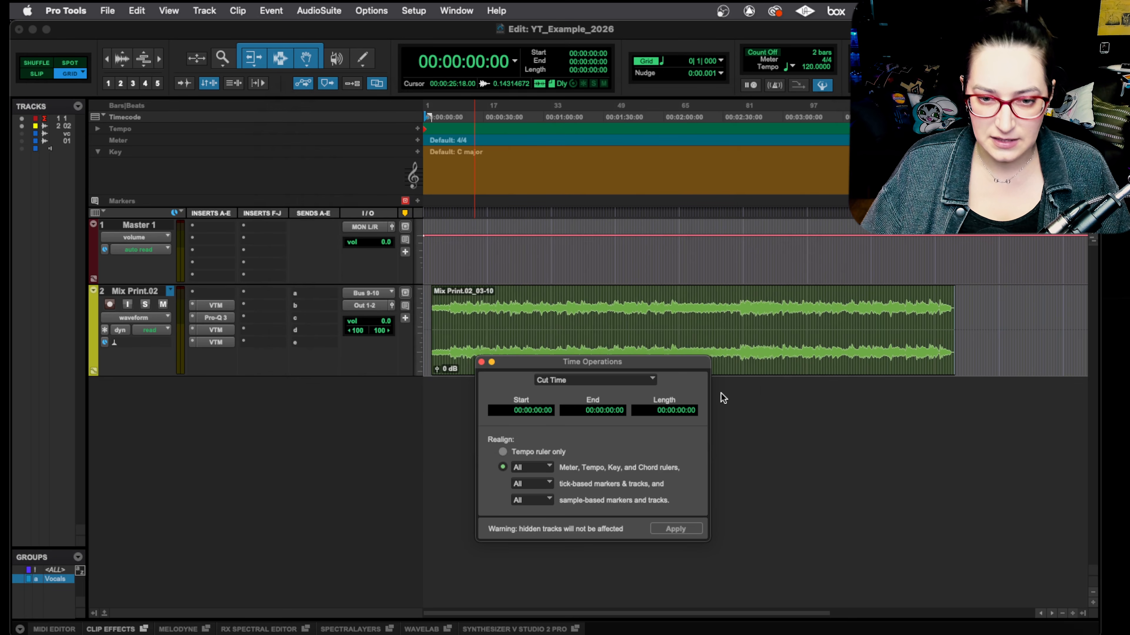
# Step: Move the Time Operations window below the Mix Print.02 track and show the hidden vocal chop and Vocals.01 tracks
pyautogui.moveTo(621, 369); pyautogui.dragTo(641, 389)
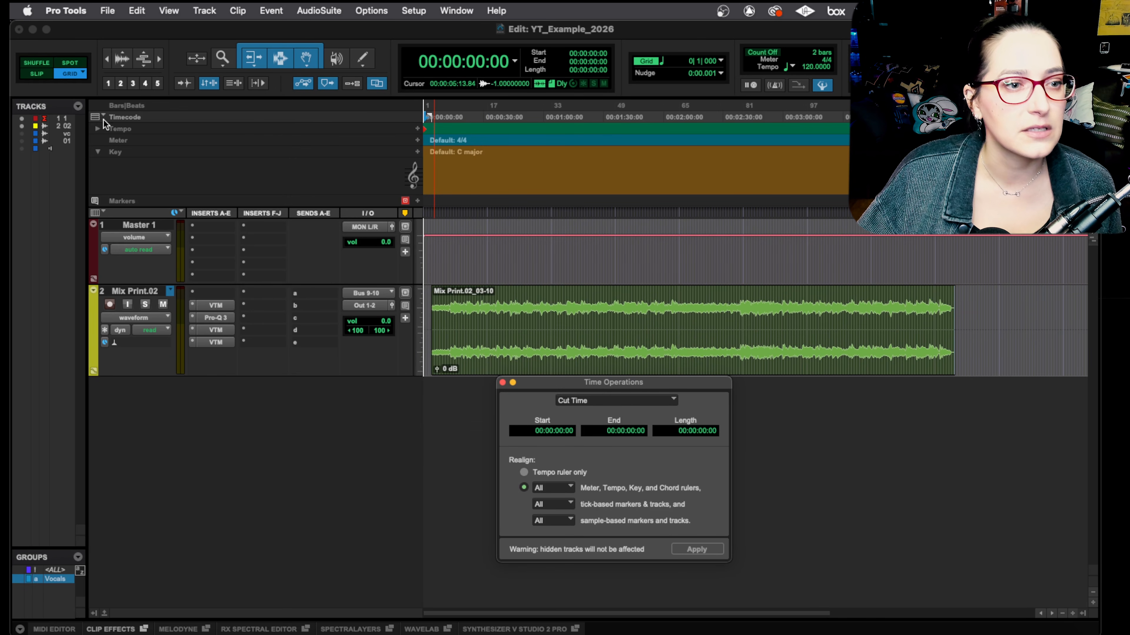
pyautogui.moveTo(22, 134); pyautogui.dragTo(23, 149)
pyautogui.scroll(-3, 430, 342)
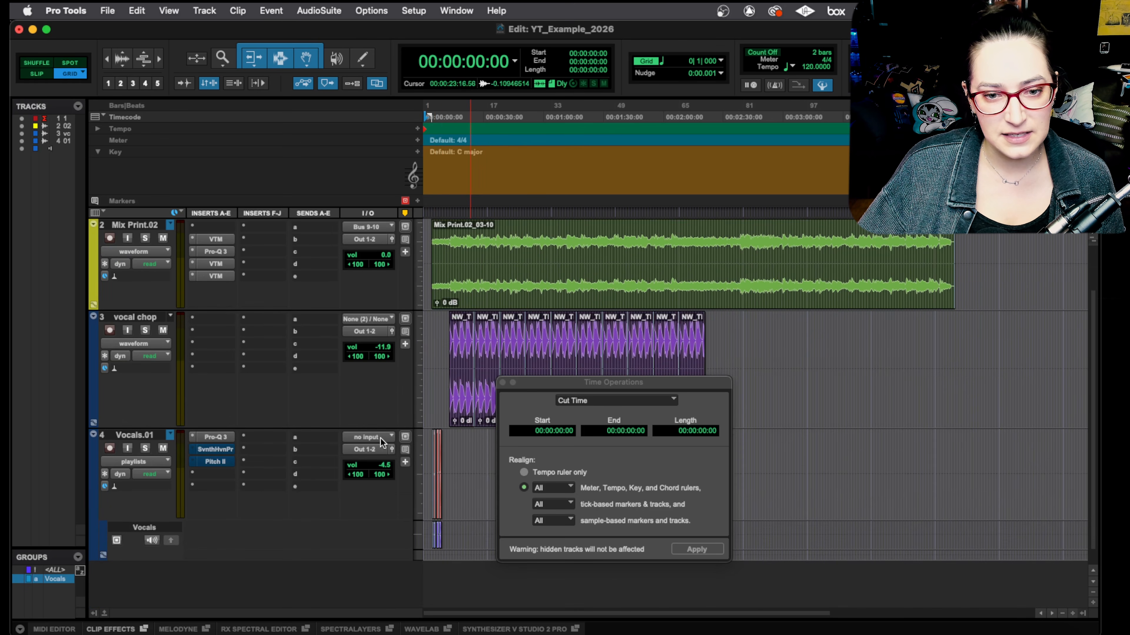
# Step: Undo the time cut, restoring the selection from the session start to 01:00:06:00 on the Mix Print.02 track
pyautogui.click(434, 342)
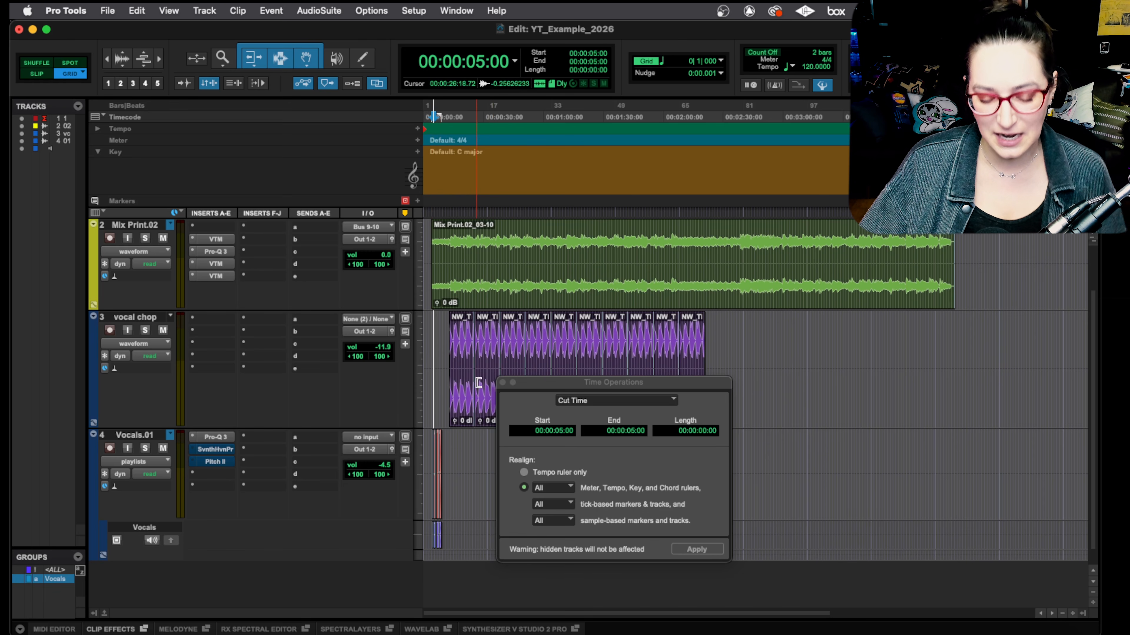
pyautogui.press('super+a')
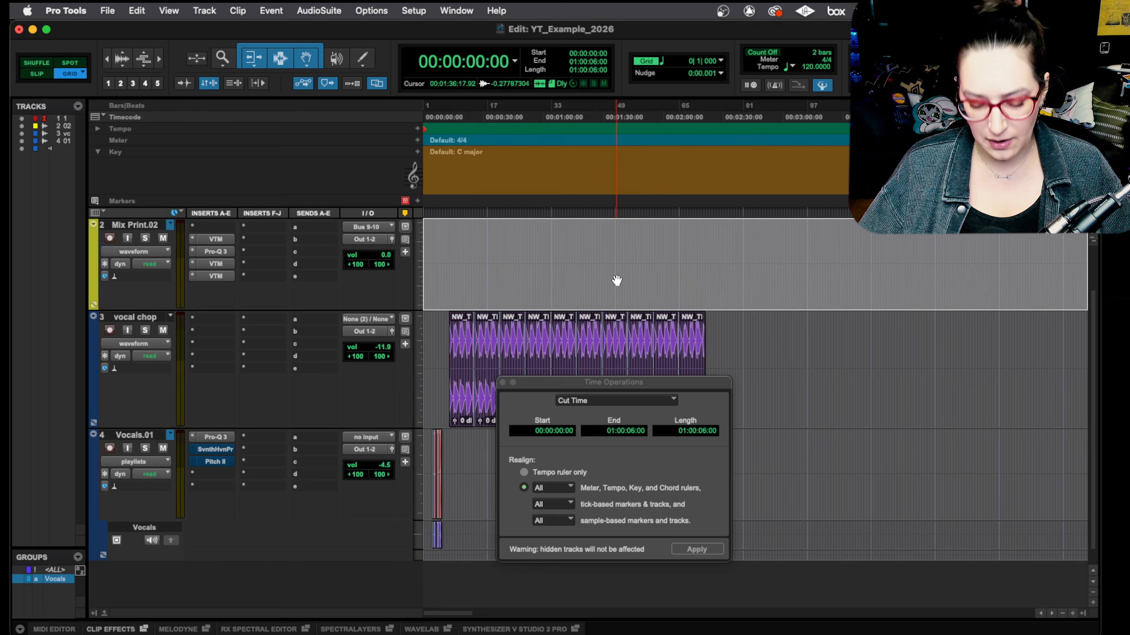
pyautogui.press('r')
pyautogui.press('r')
pyautogui.press('r')
pyautogui.press('r')
pyautogui.press('r')
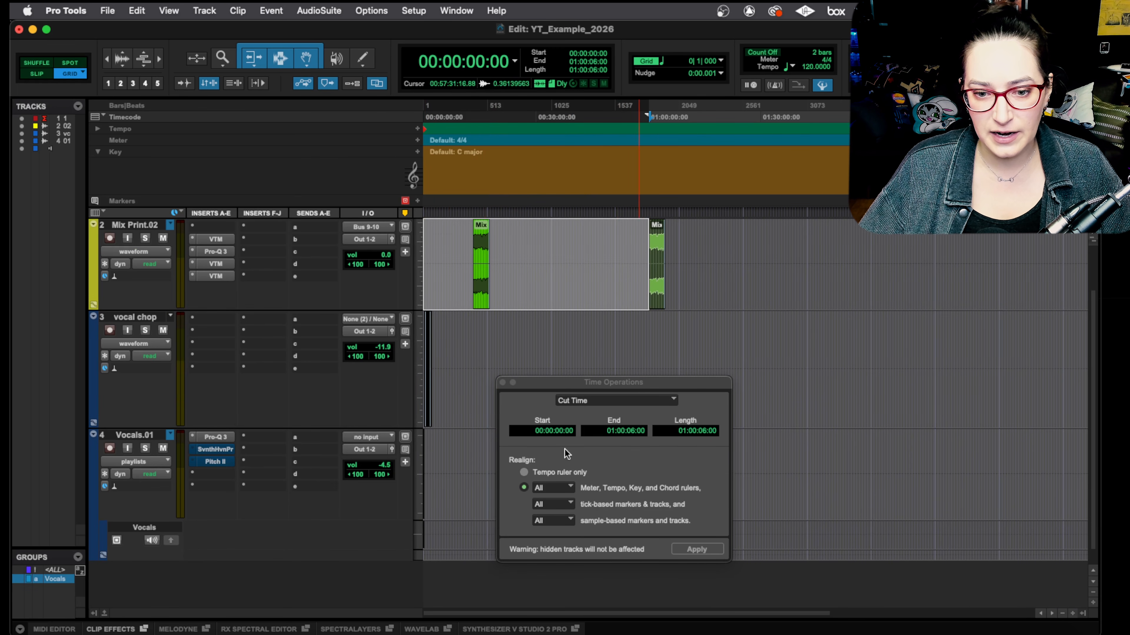
# Step: Cut the time from 00:00:00:00 to 01:00:06:00 across all rulers and tracks, with the vocal chop and Vocals.01 tracks shown
pyautogui.moveTo(561, 379); pyautogui.dragTo(575, 339)
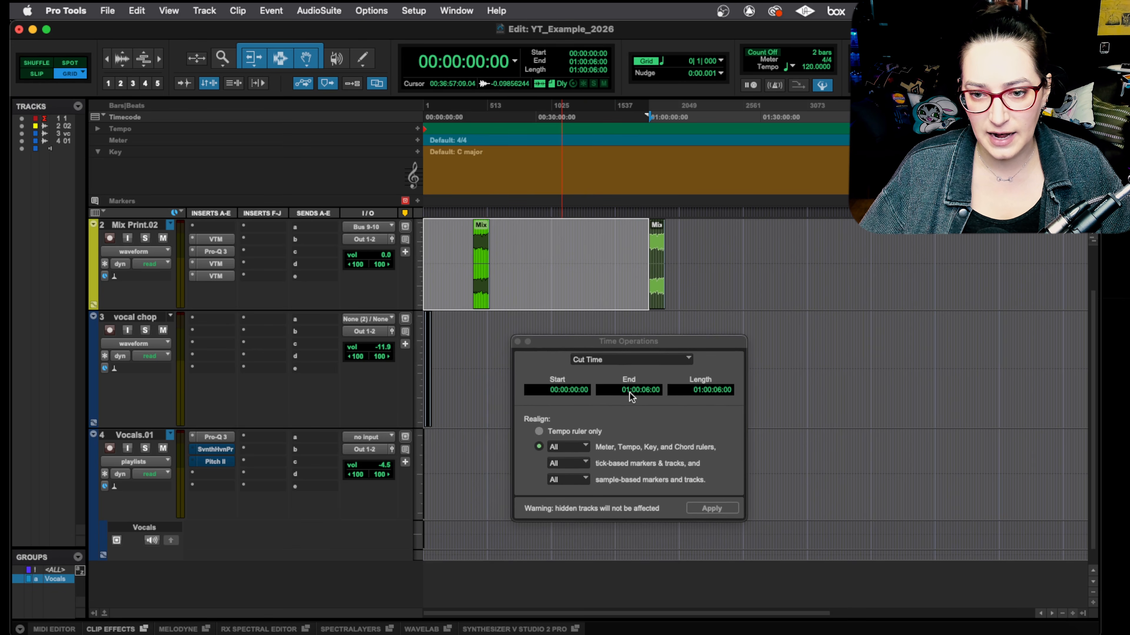
pyautogui.click(546, 448)
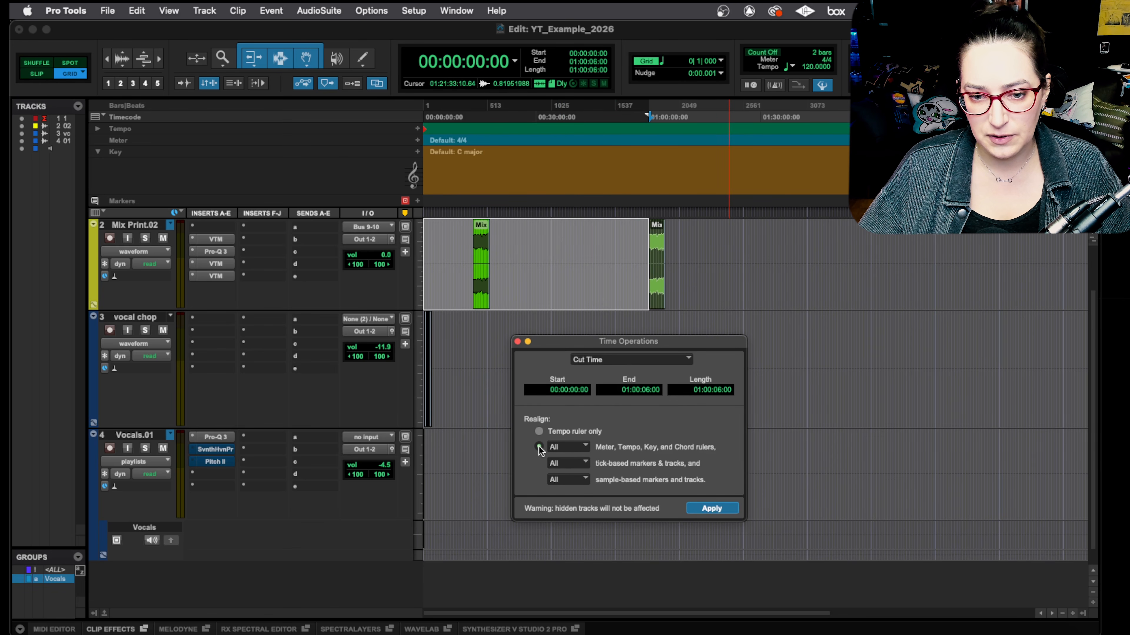
pyautogui.click(715, 511)
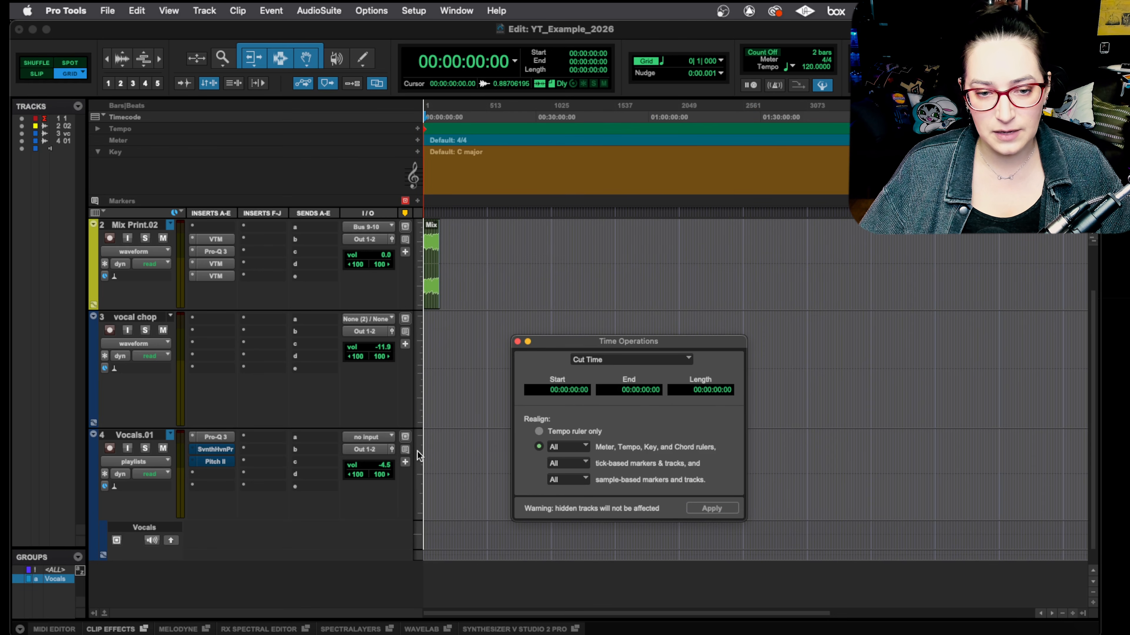
pyautogui.press('t')
pyautogui.press('t')
pyautogui.press('t')
pyautogui.press('t')
pyautogui.press('t')
pyautogui.press('t')
pyautogui.press('t')
pyautogui.press('t')
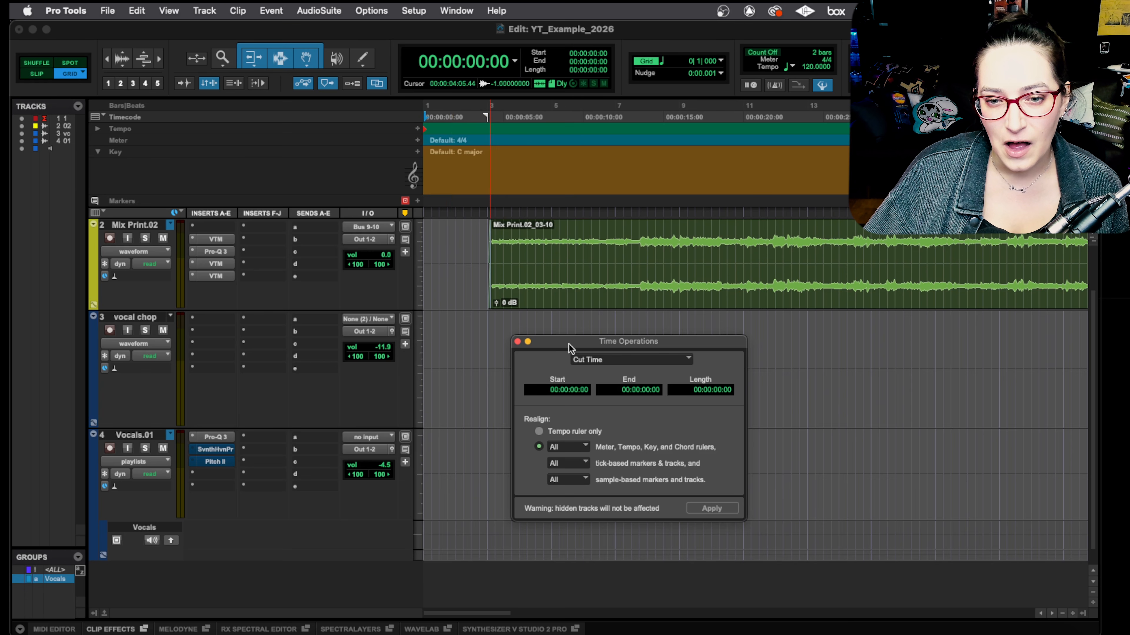
# Step: Move the Time Operations window aside and select the vocal chop track
pyautogui.moveTo(569, 342); pyautogui.dragTo(669, 308)
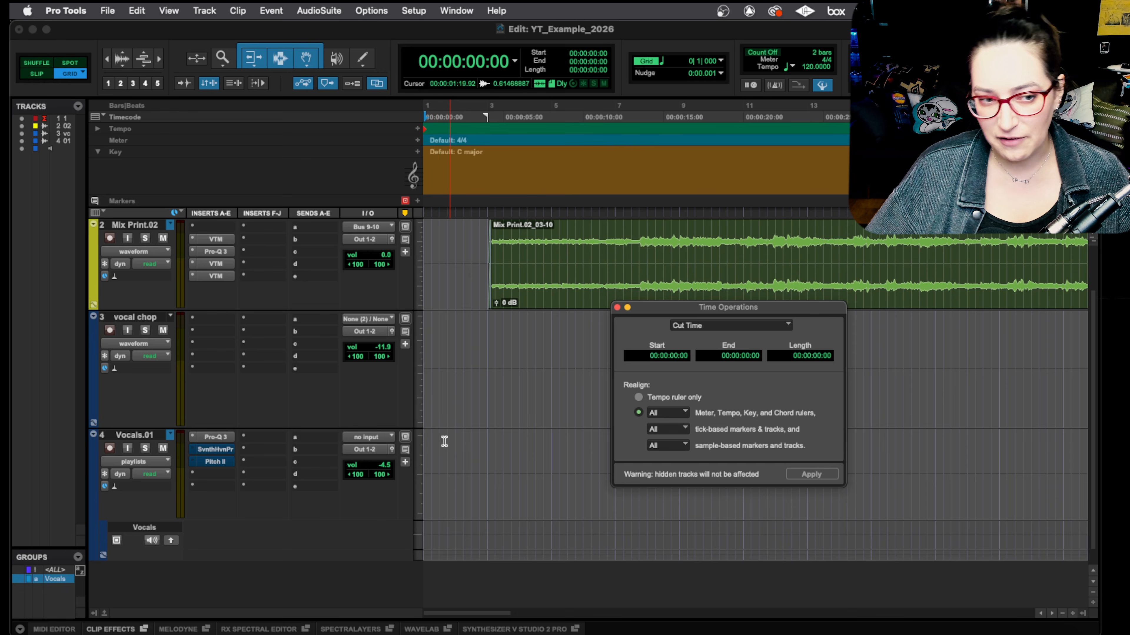
pyautogui.click(133, 320)
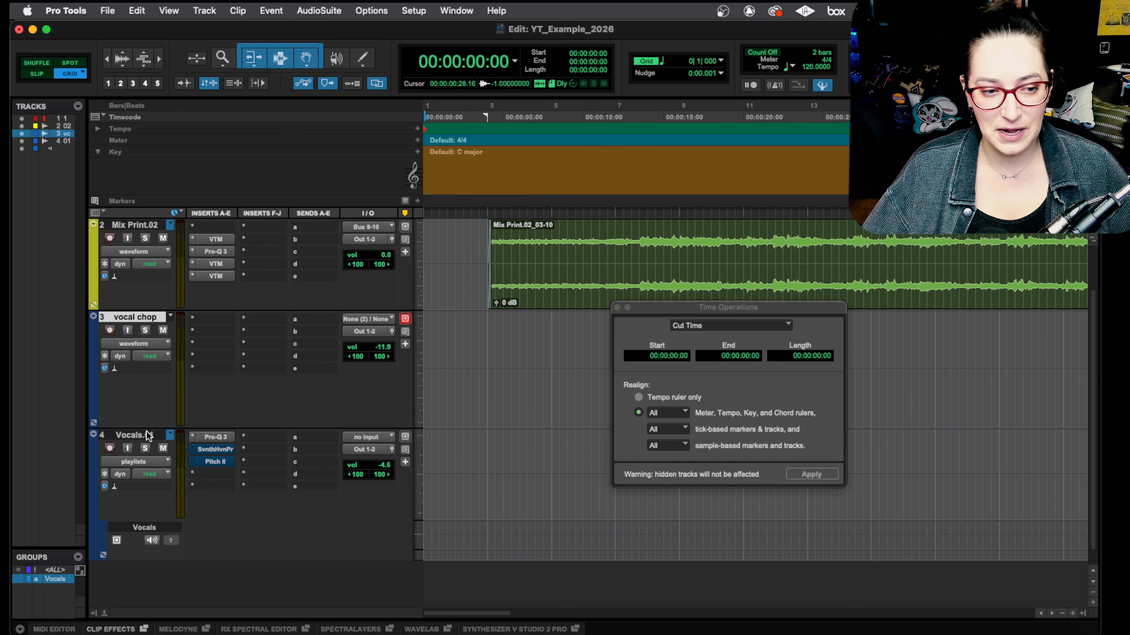
pyautogui.doubleClick(142, 435)
pyautogui.press('Escape')
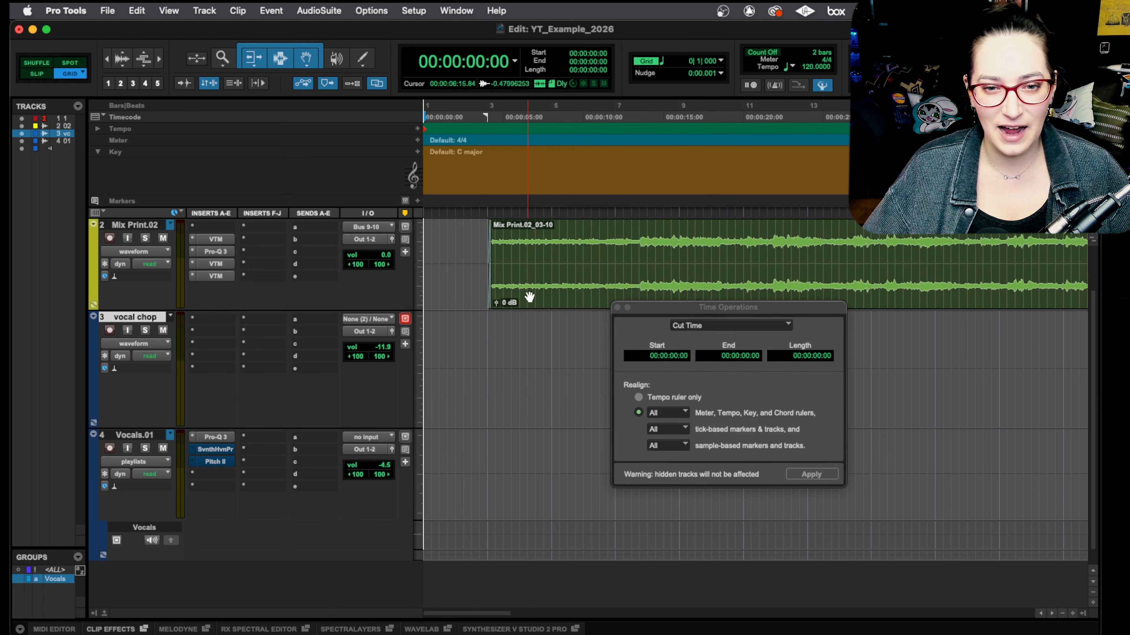
pyautogui.press('r')
pyautogui.press('r')
pyautogui.press('r')
pyautogui.press('r')
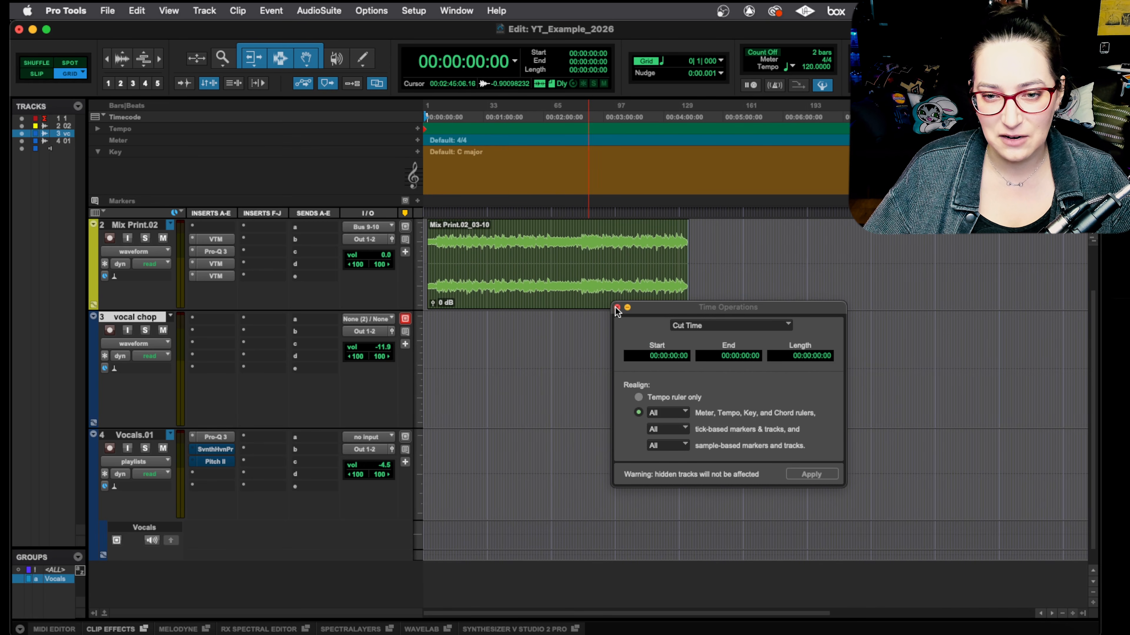
pyautogui.moveTo(655, 307); pyautogui.dragTo(559, 336)
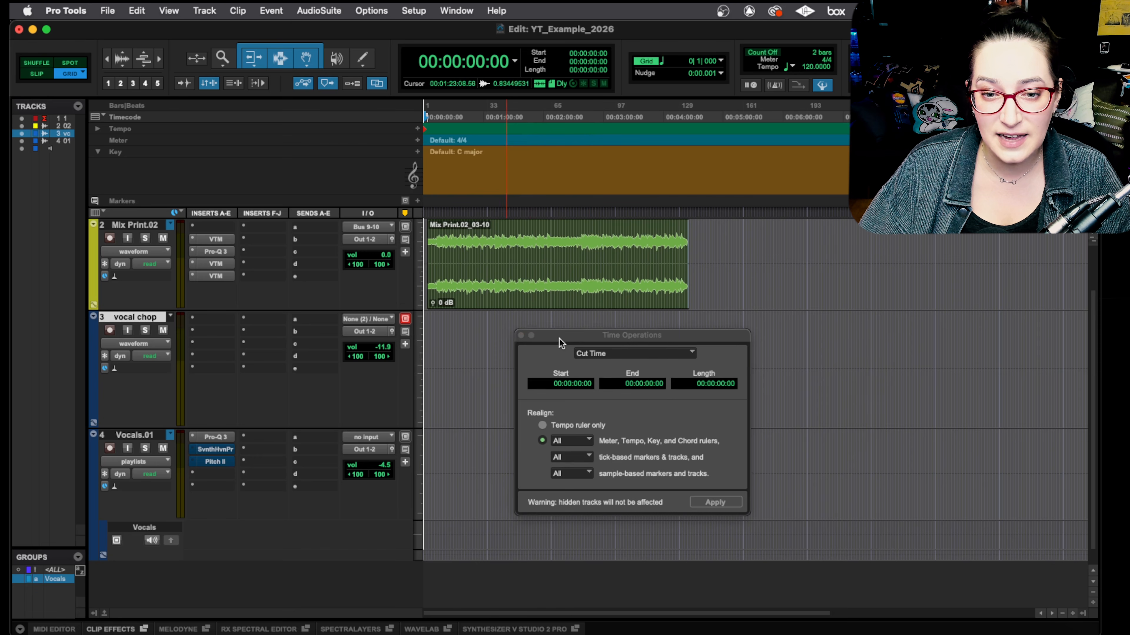
pyautogui.moveTo(558, 338); pyautogui.dragTo(597, 326)
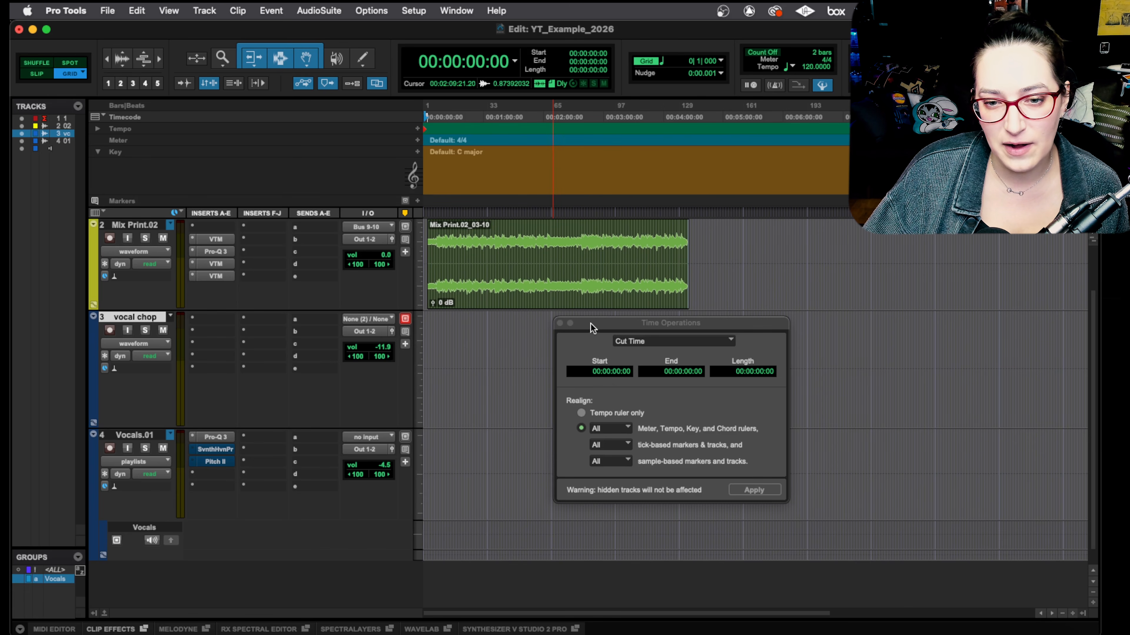
pyautogui.moveTo(591, 328); pyautogui.dragTo(592, 302)
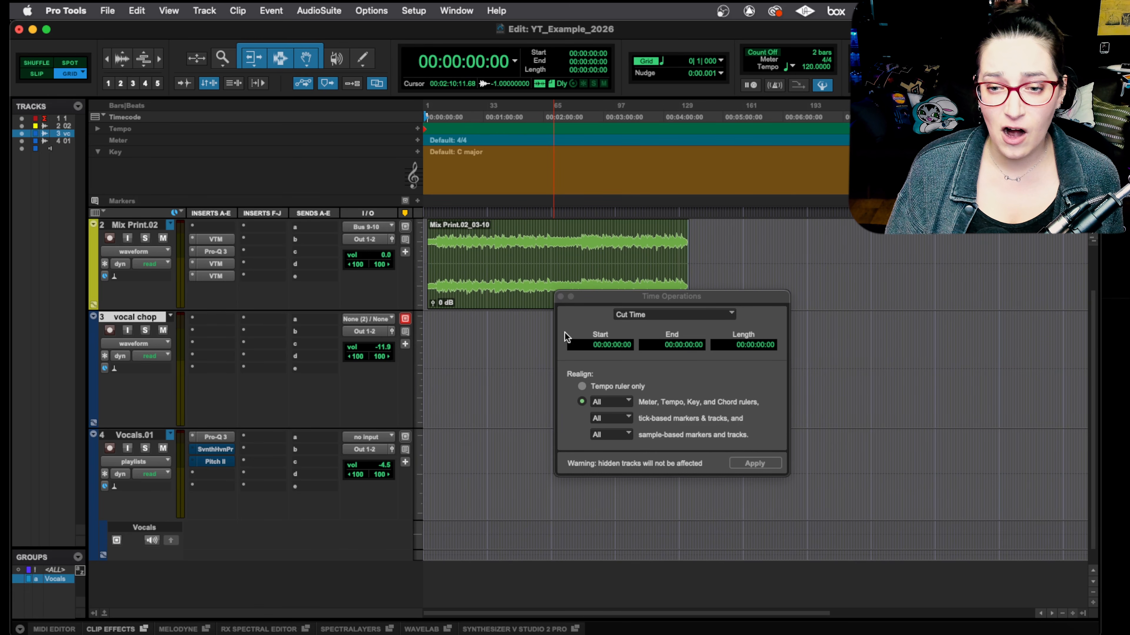